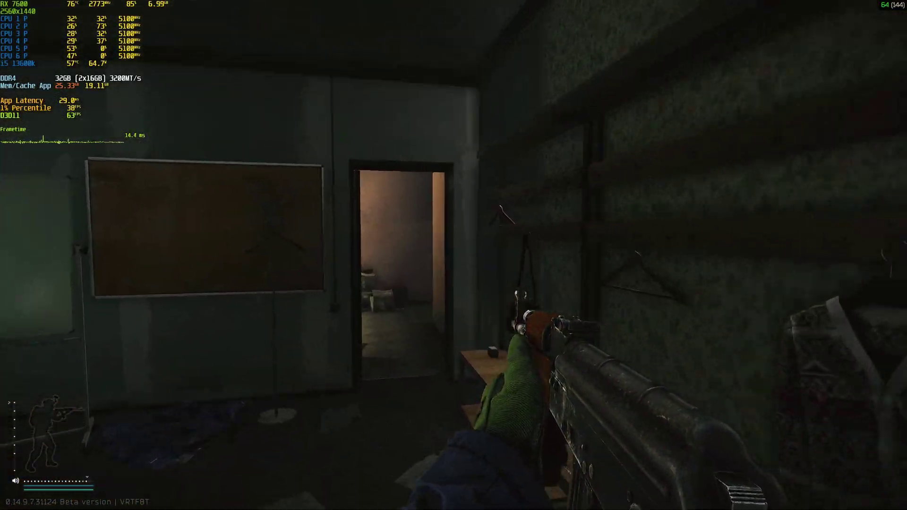
pyautogui.press('w')
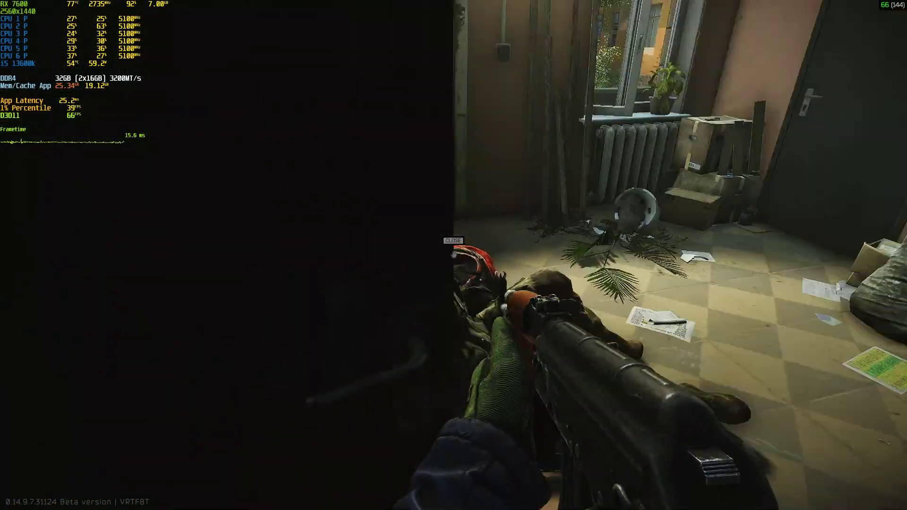
# Crouch at the duffle bag; put the Strike in the rig, the Toolset and Hose in the backpack.
pyautogui.press('c')
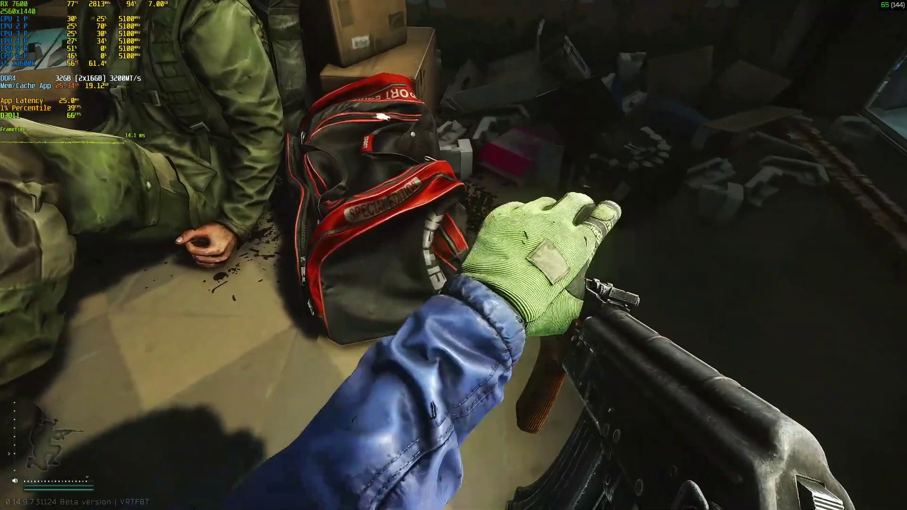
pyautogui.press('f')
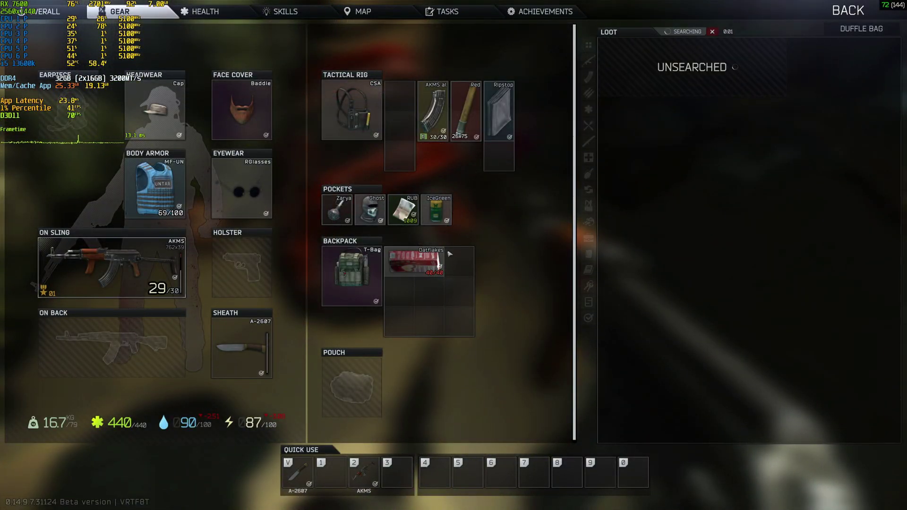
pyautogui.moveTo(612, 52); pyautogui.dragTo(499, 159)
pyautogui.moveTo(656, 67); pyautogui.dragTo(414, 306)
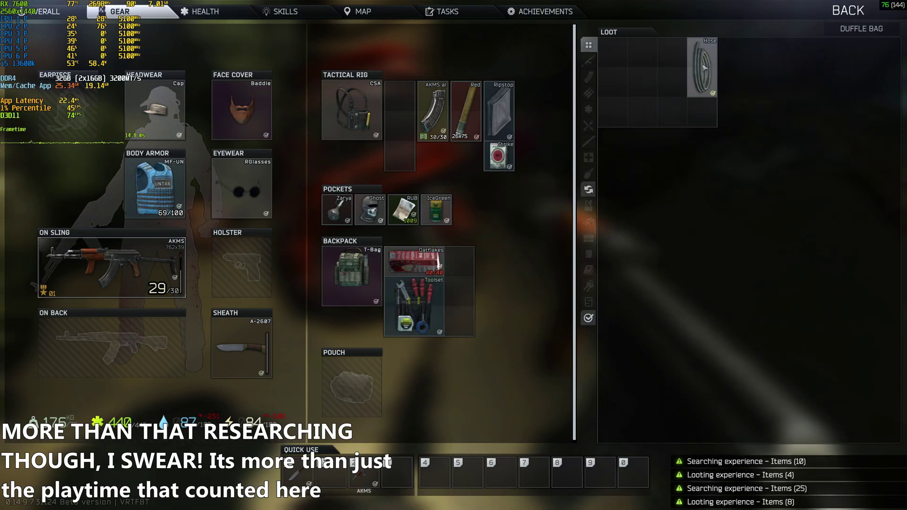
pyautogui.moveTo(704, 68); pyautogui.dragTo(458, 269)
pyautogui.press('Tab')
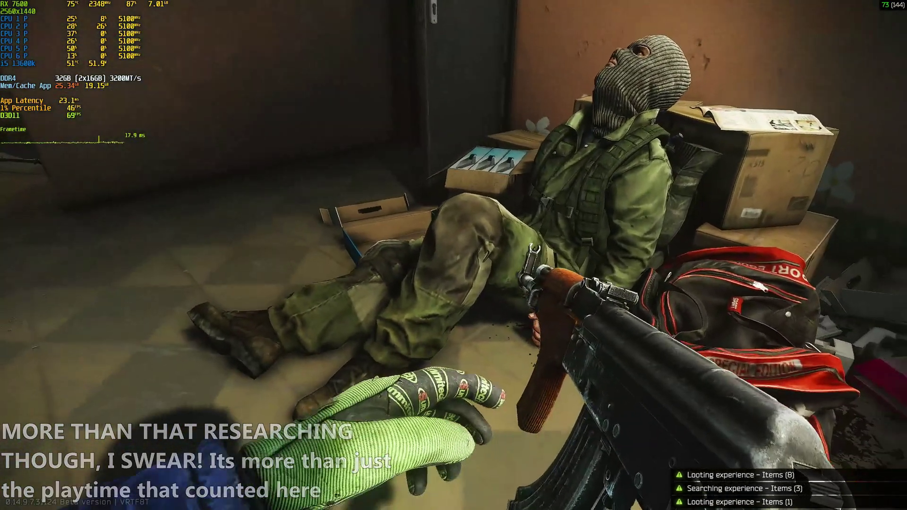
# Search the dead scav, stash the Matches, and swap Toolset, Hose and Oatflakes for the Micro Rig.
pyautogui.press('f')
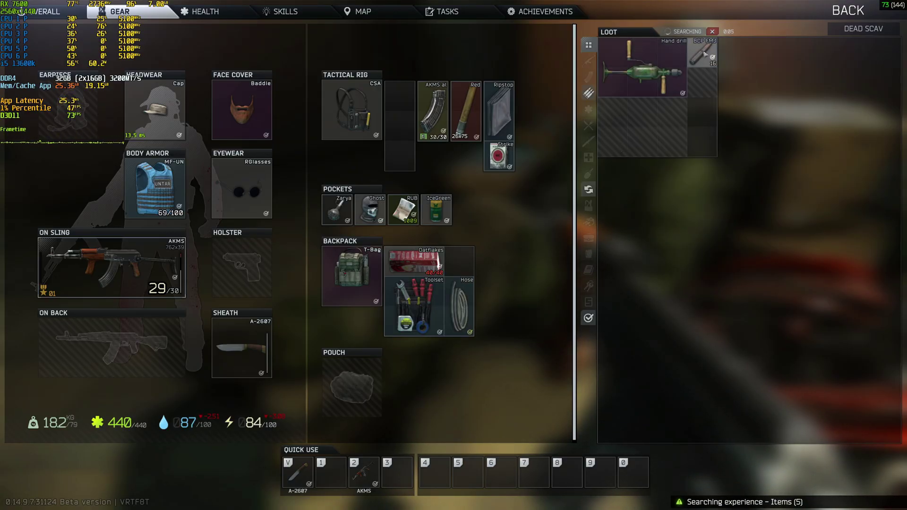
pyautogui.moveTo(701, 82); pyautogui.dragTo(459, 262)
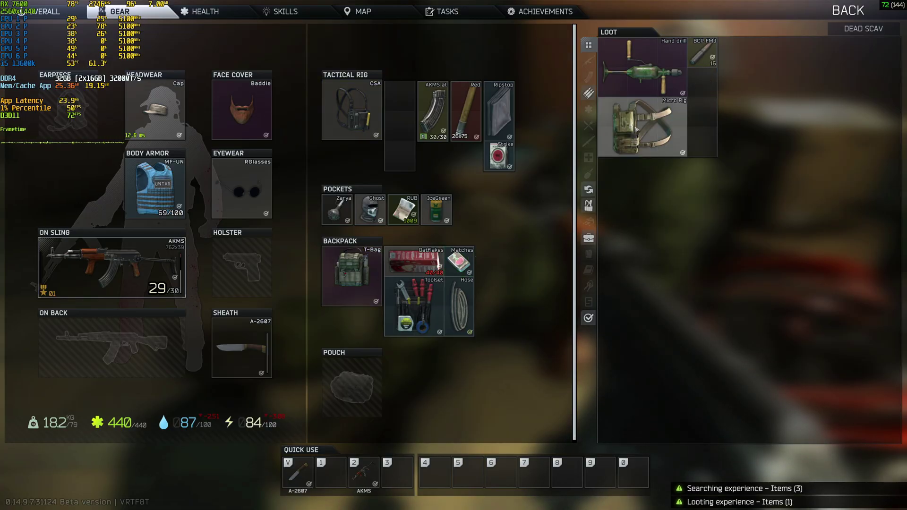
pyautogui.keyDown('ctrl'); pyautogui.click(415, 307); pyautogui.keyUp('ctrl')
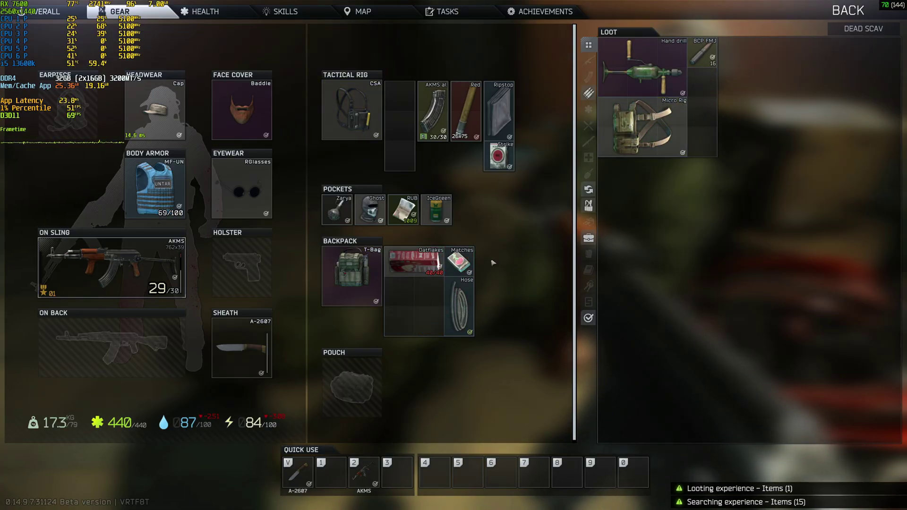
pyautogui.keyDown('ctrl'); pyautogui.click(459, 307); pyautogui.keyUp('ctrl')
pyautogui.keyDown('ctrl'); pyautogui.click(415, 261); pyautogui.keyUp('ctrl')
pyautogui.moveTo(642, 127); pyautogui.dragTo(428, 306)
# Enter the storage room, pick up the hose coil and search the cabinet drawer.
pyautogui.press('Tab')
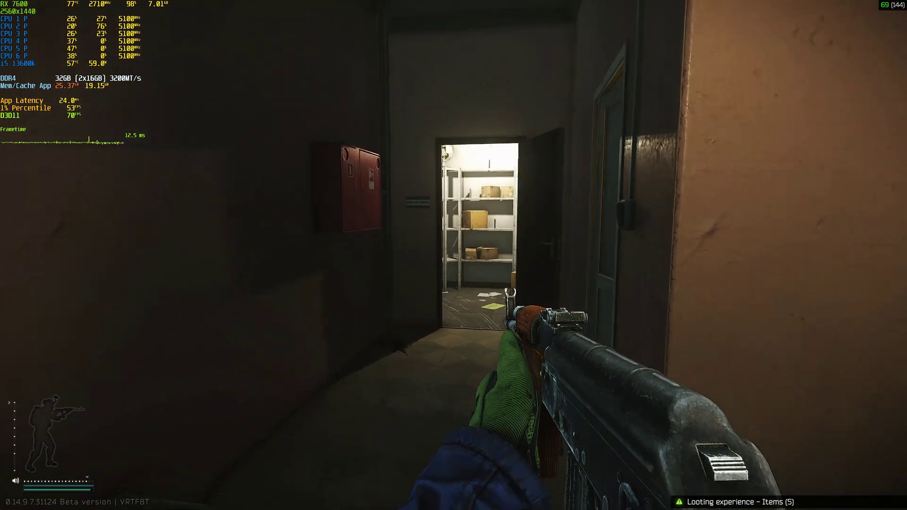
pyautogui.press('w')
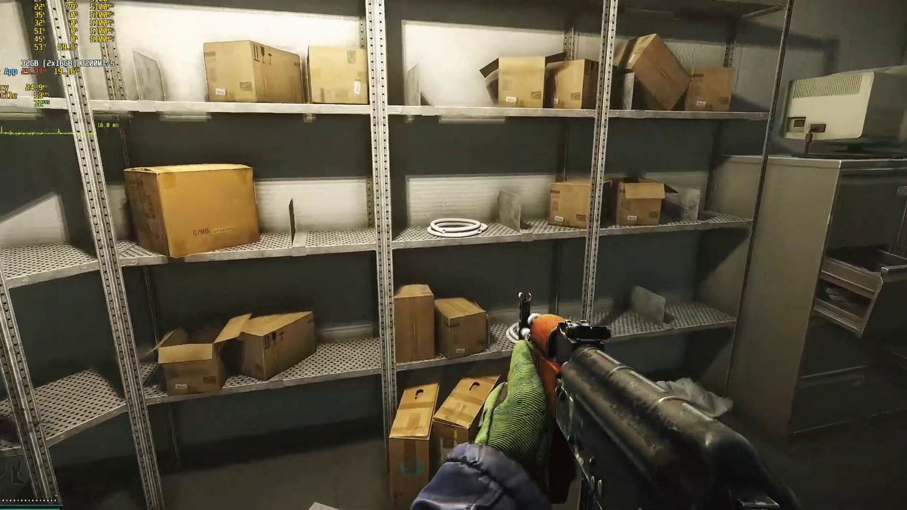
pyautogui.press('w')
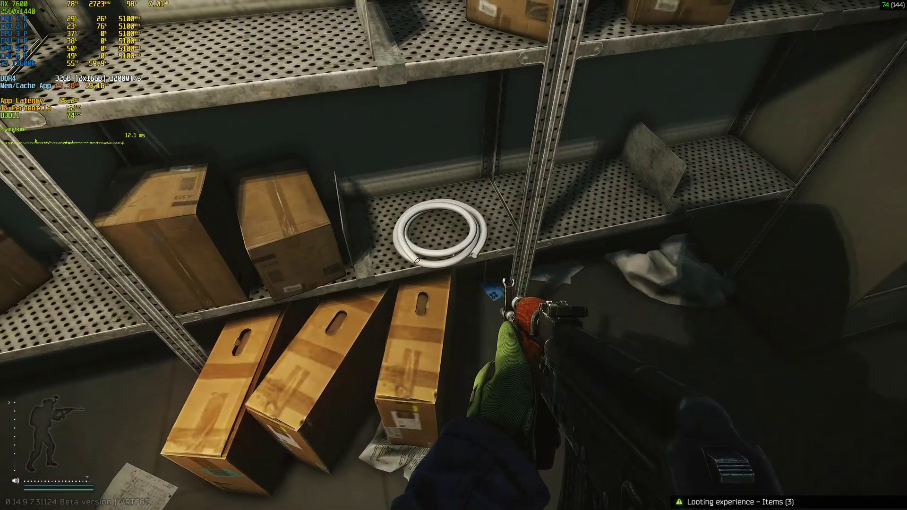
pyautogui.press('f')
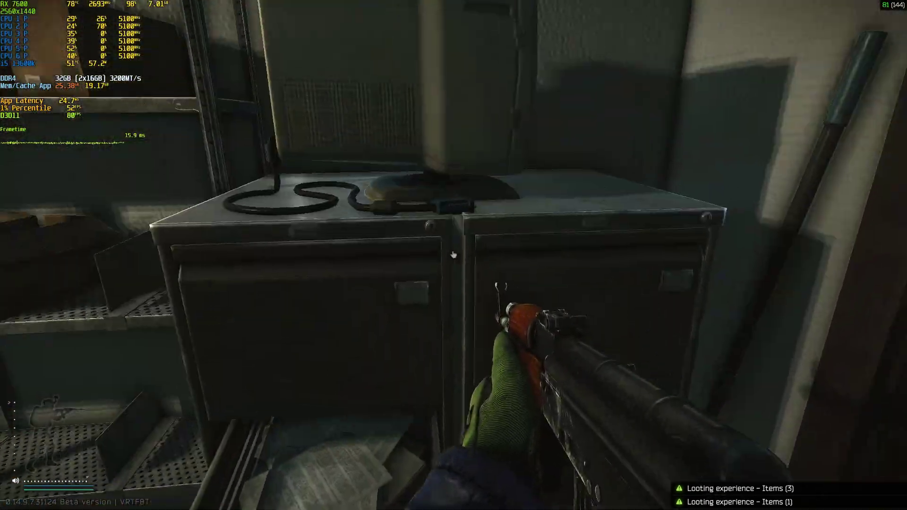
pyautogui.press('f')
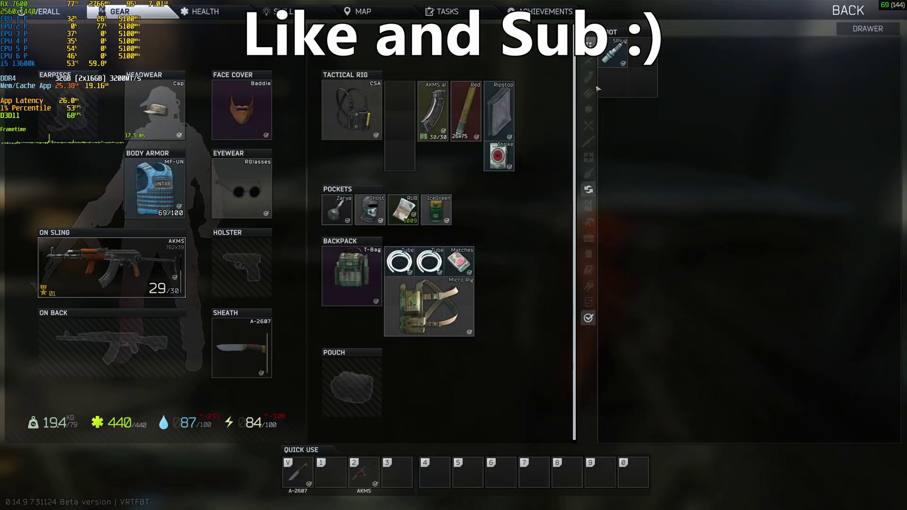
pyautogui.press('Tab')
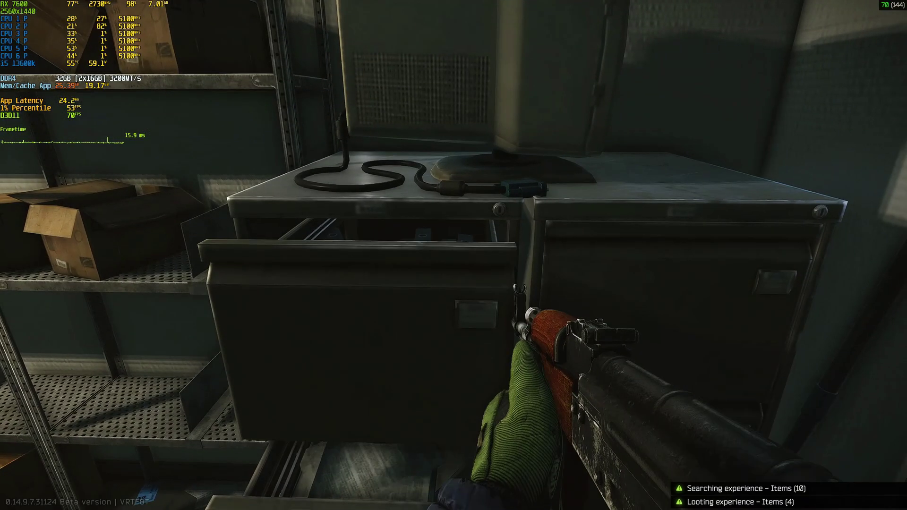
# Walk out through the hallway and along the rooftop, then down the sunny street.
pyautogui.press('w')
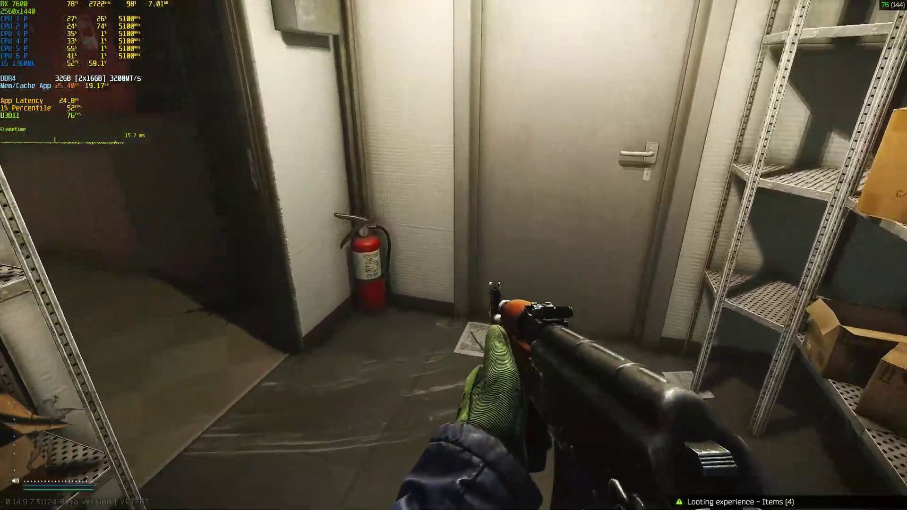
pyautogui.press('w')
pyautogui.press('w')
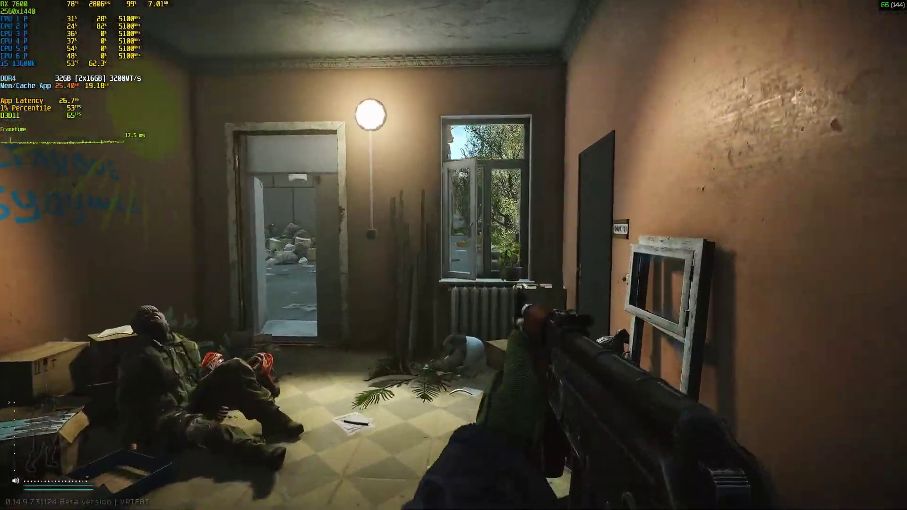
pyautogui.press('w')
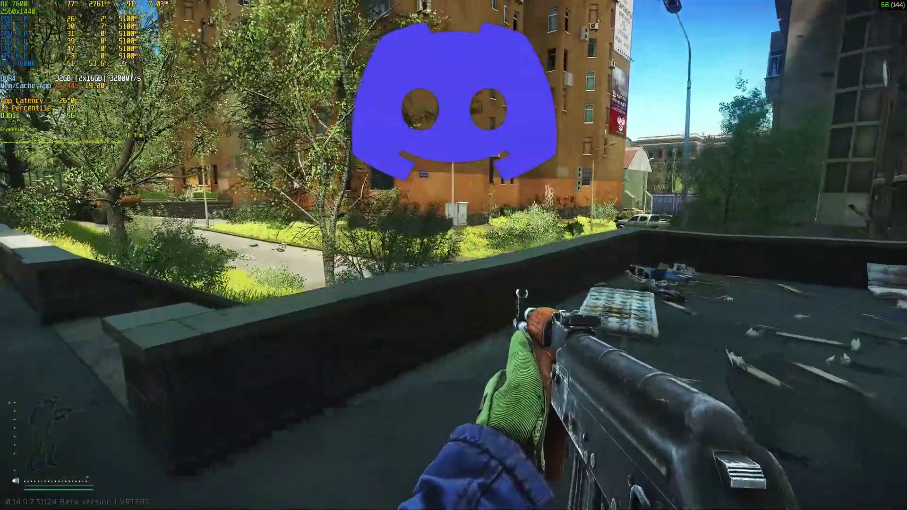
pyautogui.press('w')
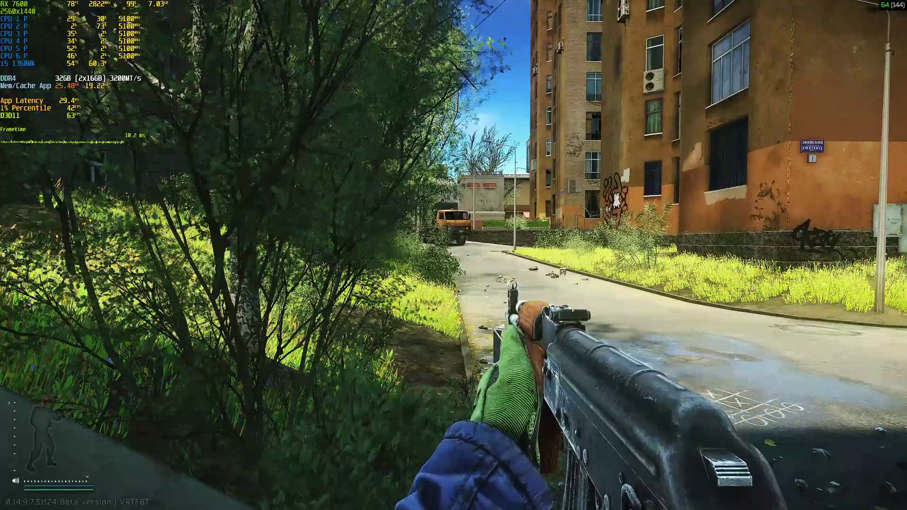
pyautogui.press('w')
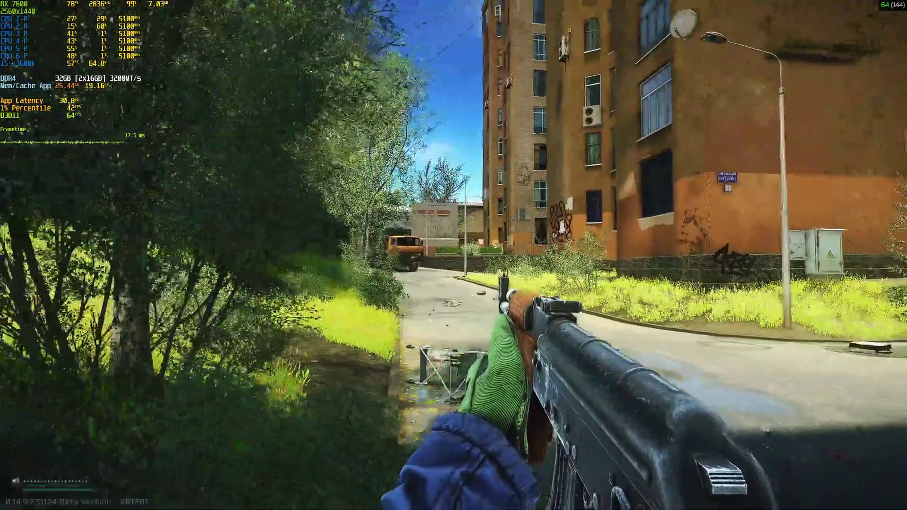
pyautogui.press('w')
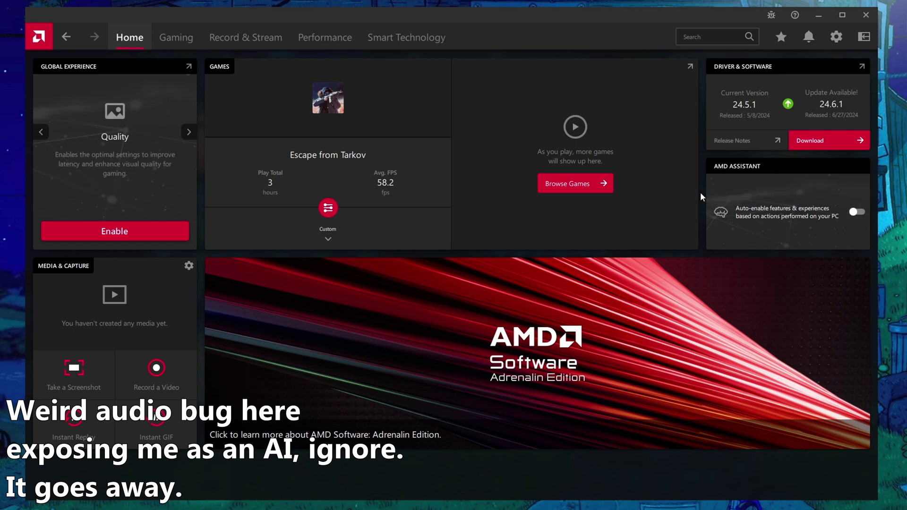
# Open Gaming > Graphics and scroll down through all graphics options, then back to the top.
pyautogui.click(170, 38)
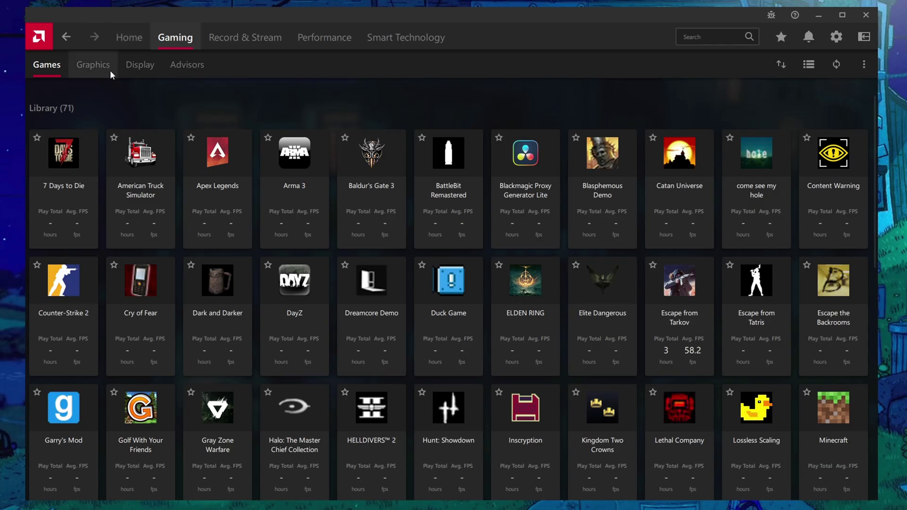
pyautogui.click(110, 69)
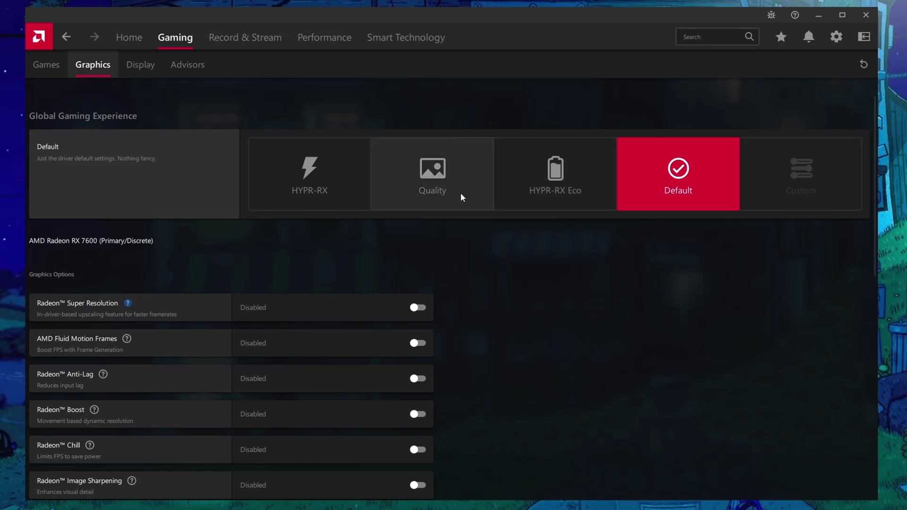
pyautogui.scroll(-8, 273, 249)
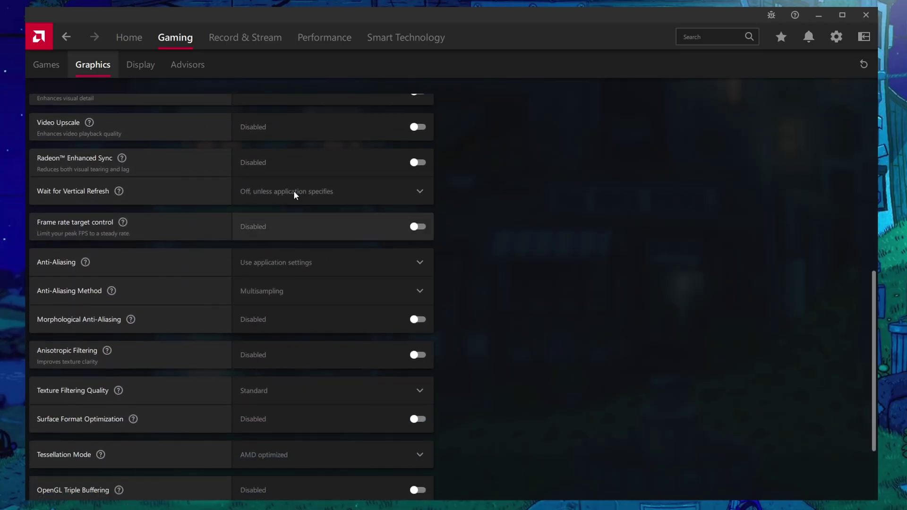
pyautogui.scroll(-2, 318, 250)
pyautogui.scroll(6, 336, 312)
pyautogui.scroll(5, 349, 299)
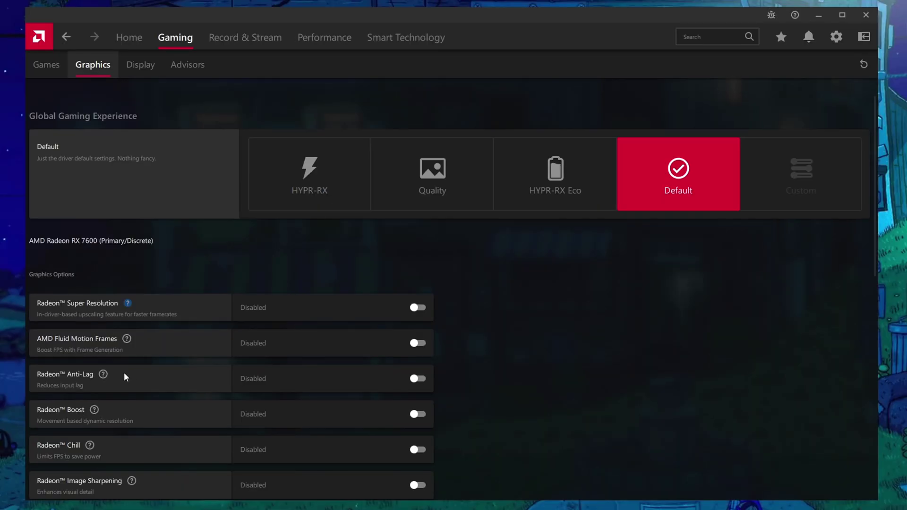
pyautogui.moveTo(108, 374)
pyautogui.click(421, 415)
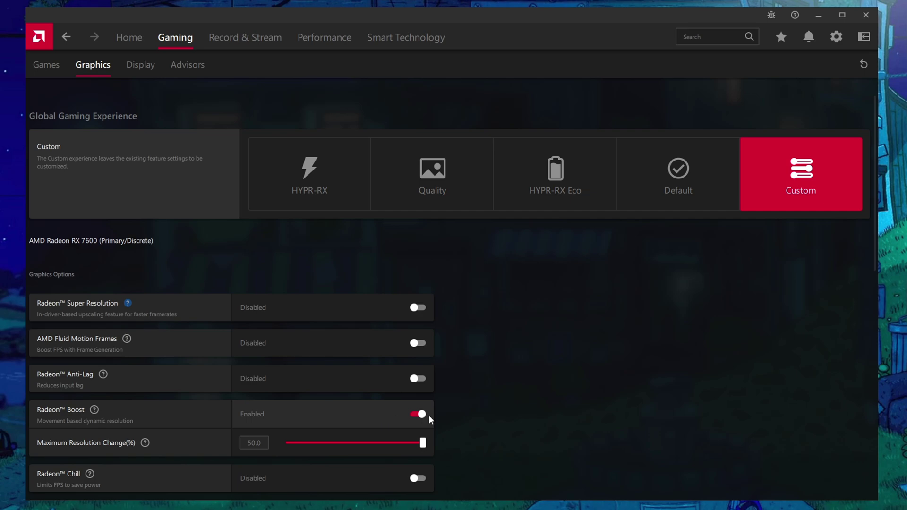
pyautogui.click(415, 416)
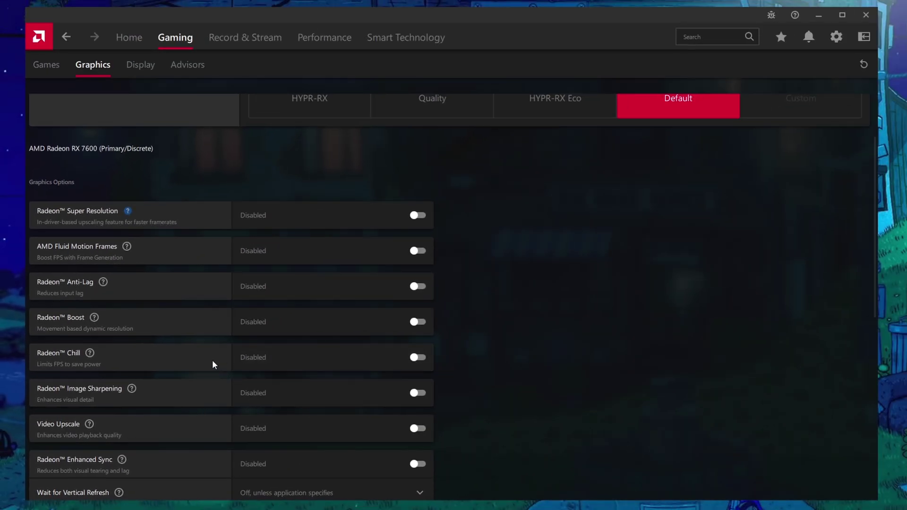
pyautogui.click(401, 357)
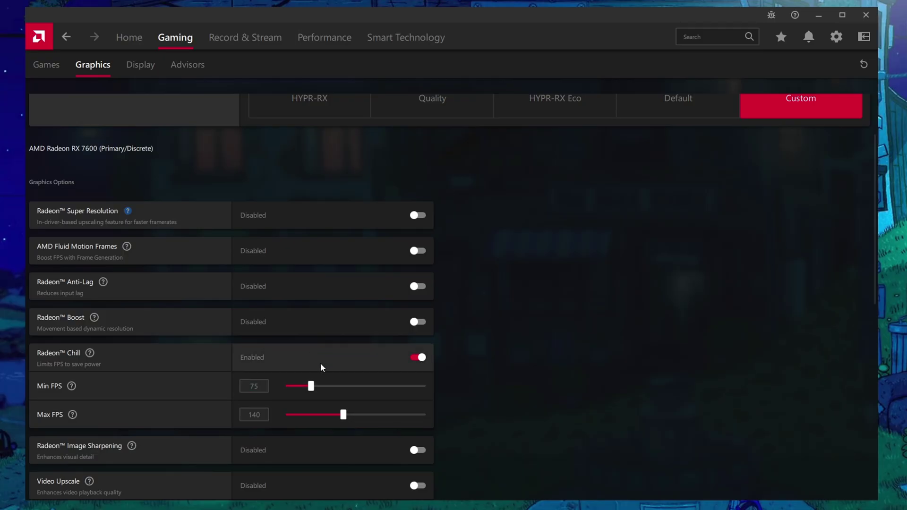
pyautogui.moveTo(71, 391)
pyautogui.scroll(-3, 129, 381)
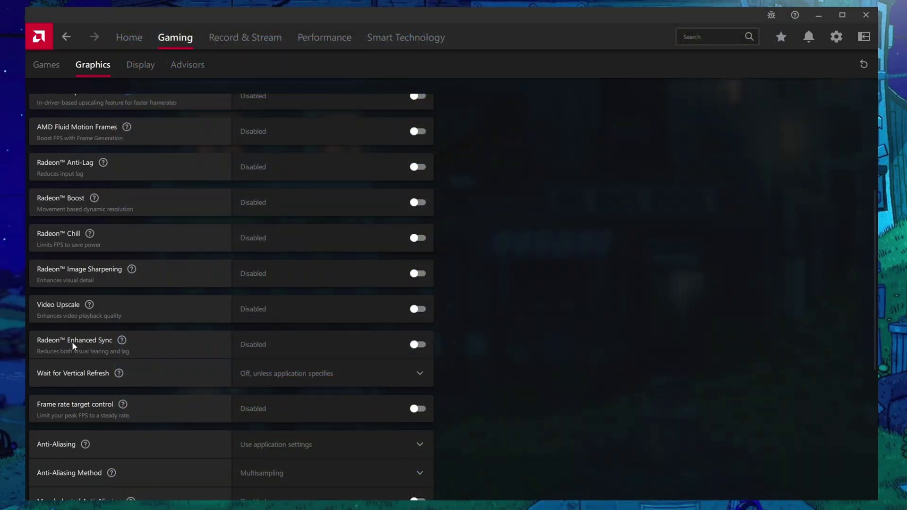
pyautogui.moveTo(122, 341)
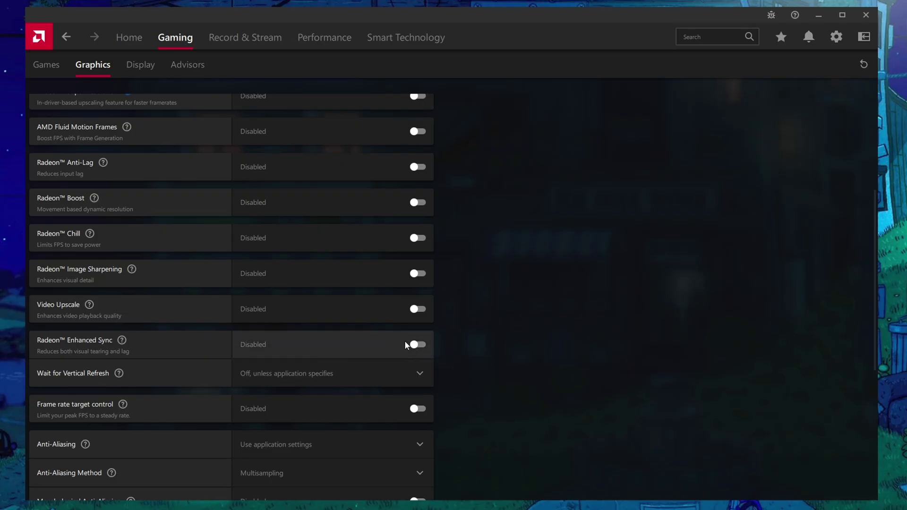
pyautogui.scroll(-2, 147, 285)
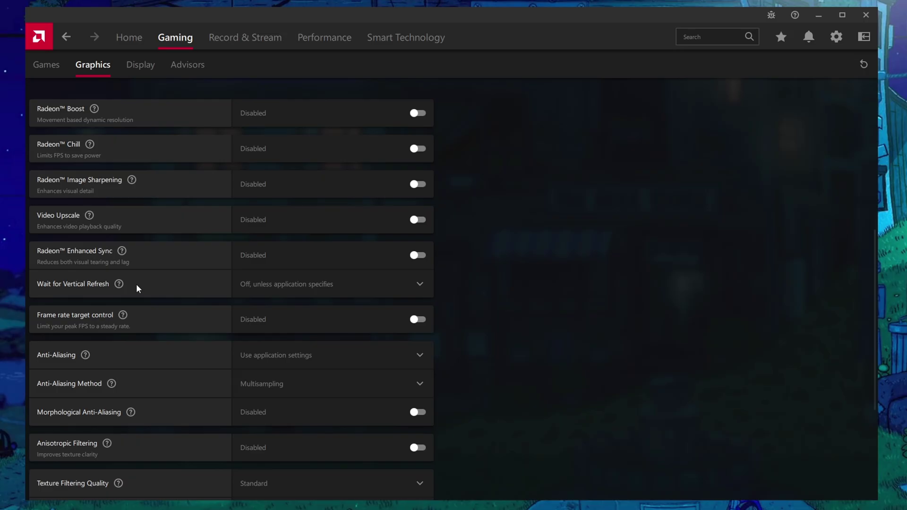
pyautogui.click(292, 283)
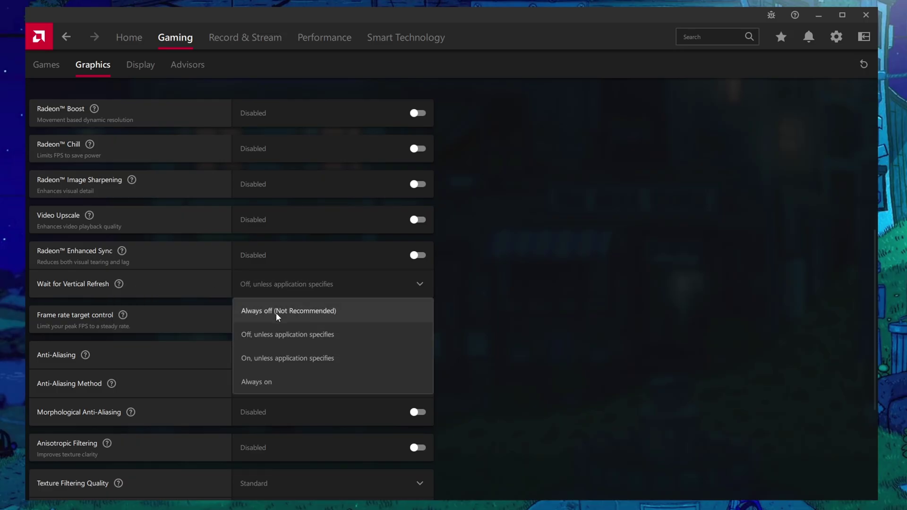
pyautogui.click(168, 287)
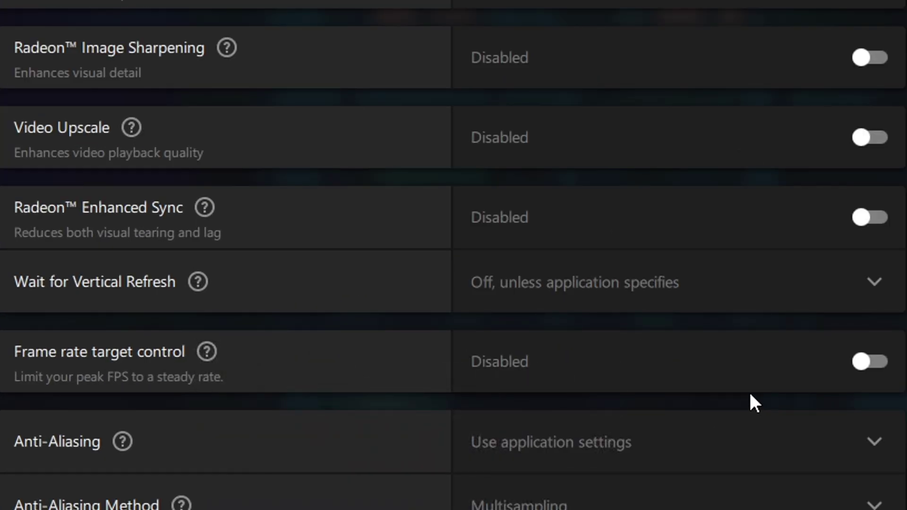
pyautogui.click(340, 326)
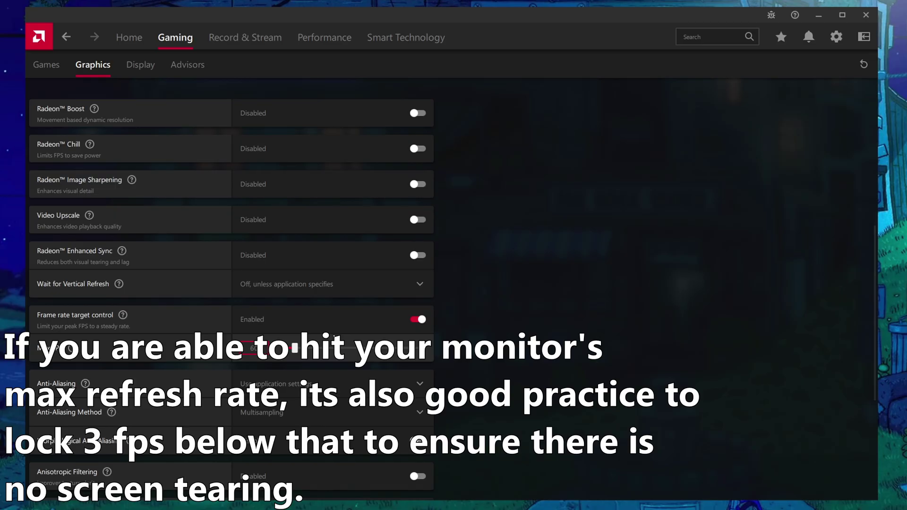
pyautogui.scroll(1, 165, 345)
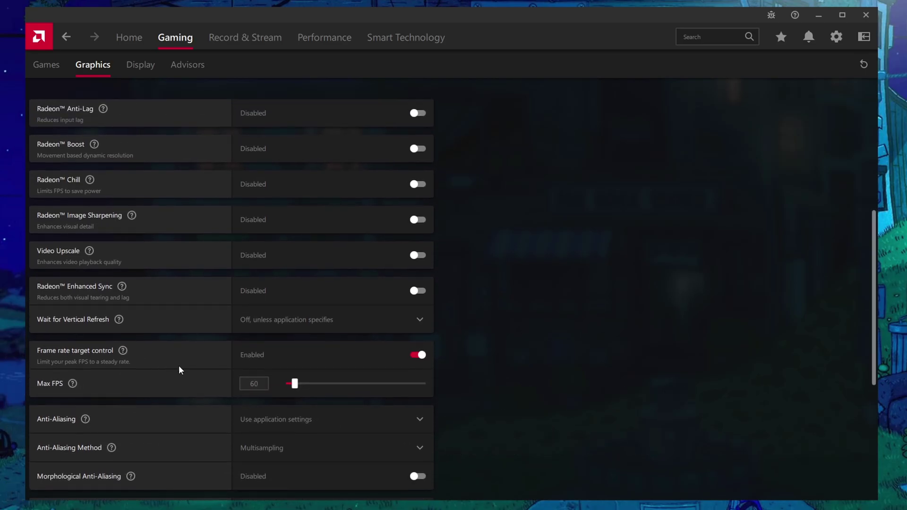
pyautogui.click(418, 355)
pyautogui.scroll(-5, 253, 359)
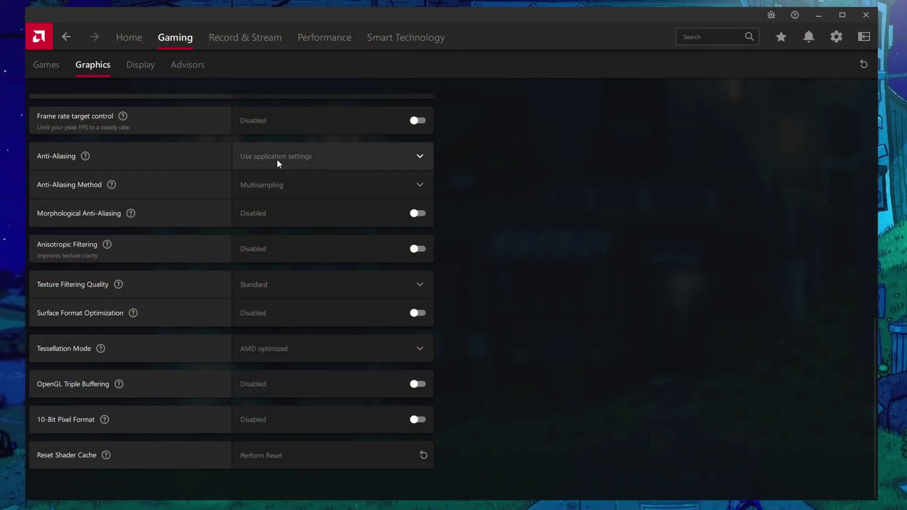
pyautogui.click(277, 159)
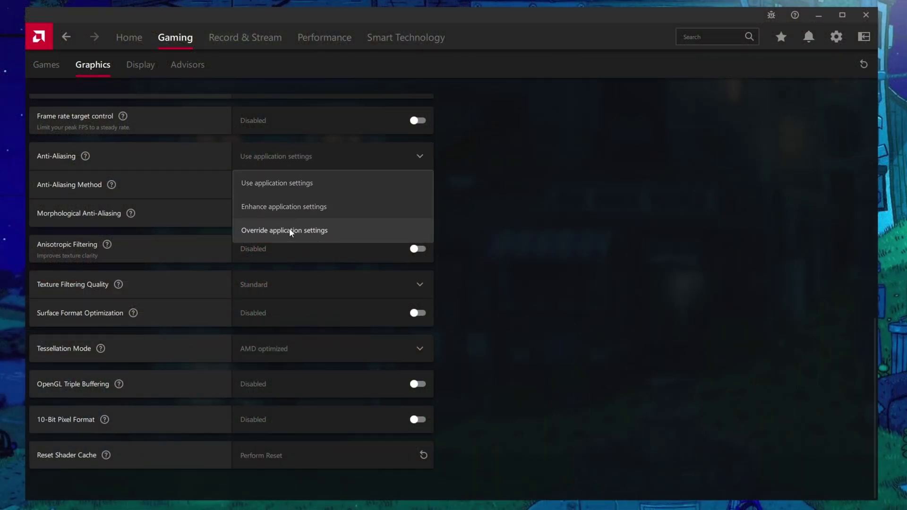
pyautogui.click(280, 148)
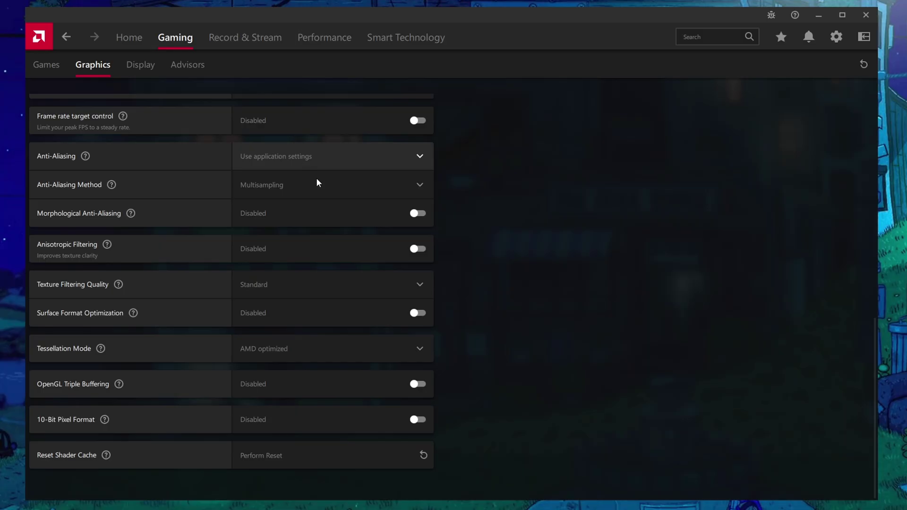
pyautogui.click(278, 161)
pyautogui.click(266, 154)
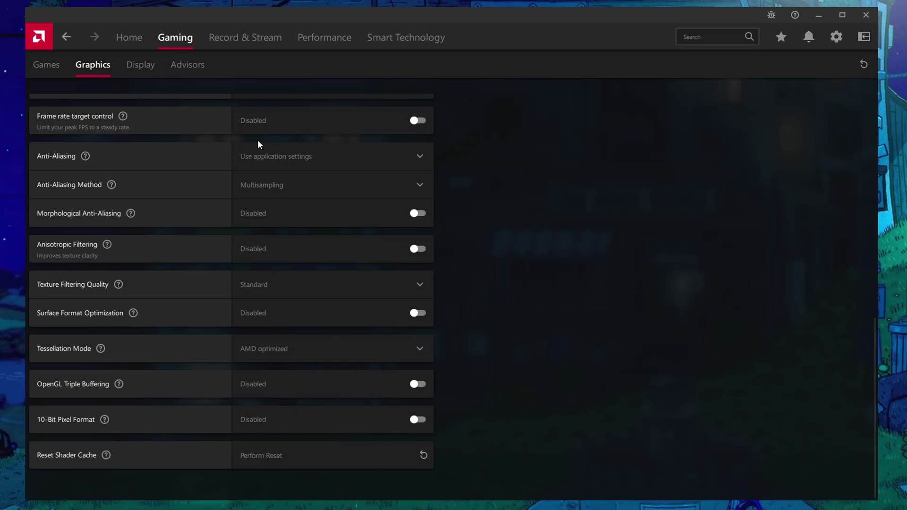
# Set Anti-Aliasing to Enhance application settings, leaving the method on Multisampling.
pyautogui.click(258, 145)
pyautogui.click(275, 206)
pyautogui.click(266, 188)
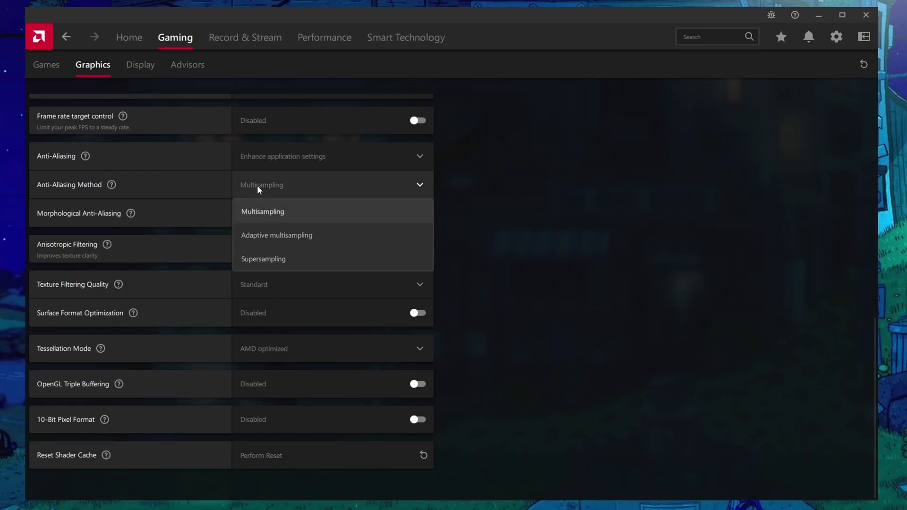
pyautogui.click(258, 185)
pyautogui.click(277, 189)
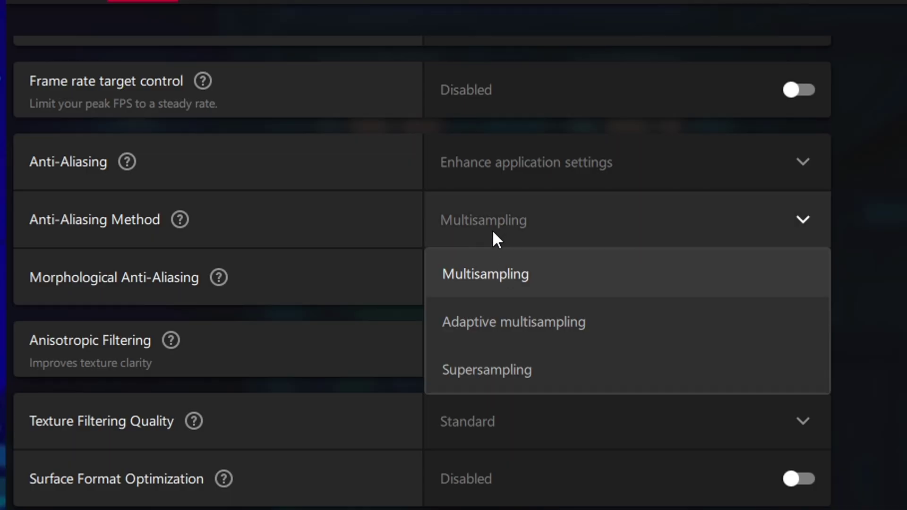
pyautogui.click(264, 190)
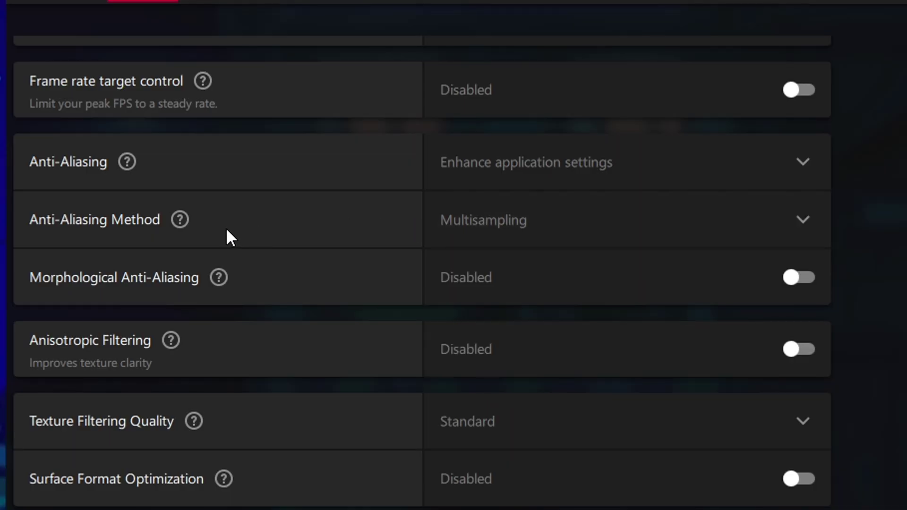
pyautogui.moveTo(185, 220)
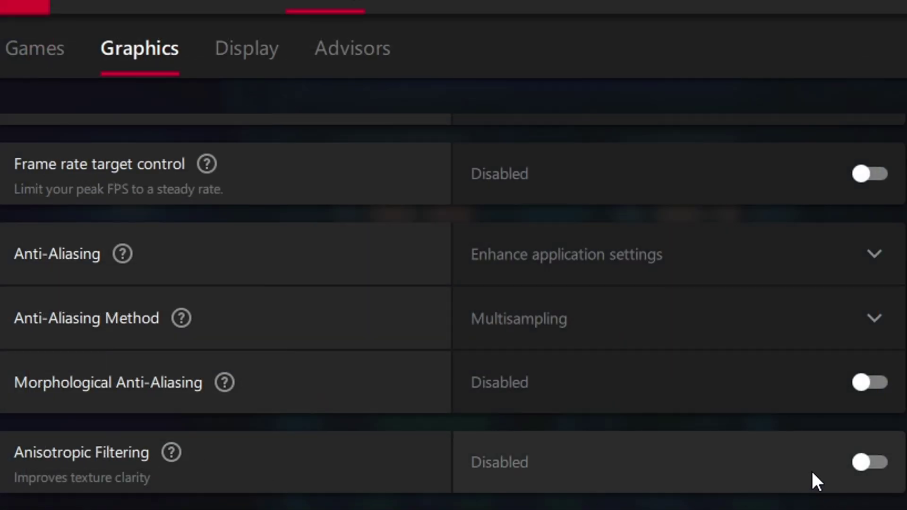
# Enable Anisotropic Filtering and keep the filtering level at 2x.
pyautogui.click(862, 467)
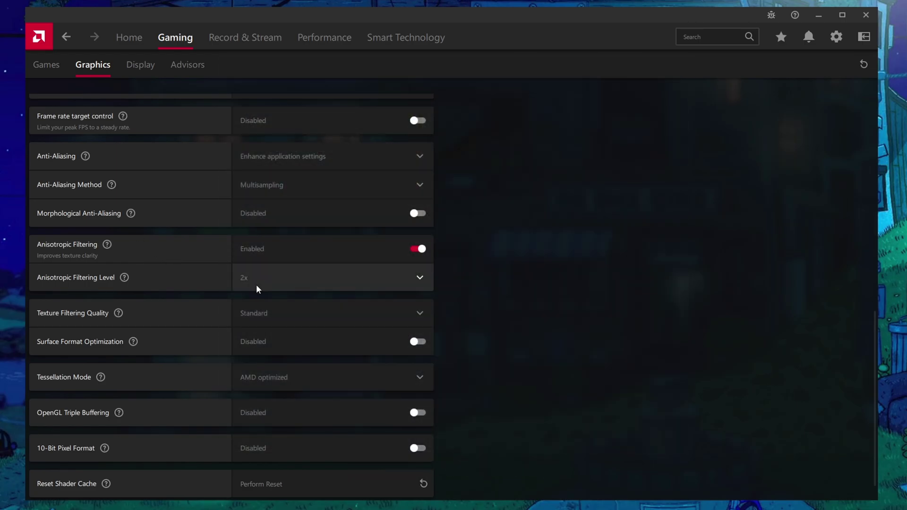
pyautogui.click(254, 285)
pyautogui.click(261, 304)
pyautogui.moveTo(125, 279)
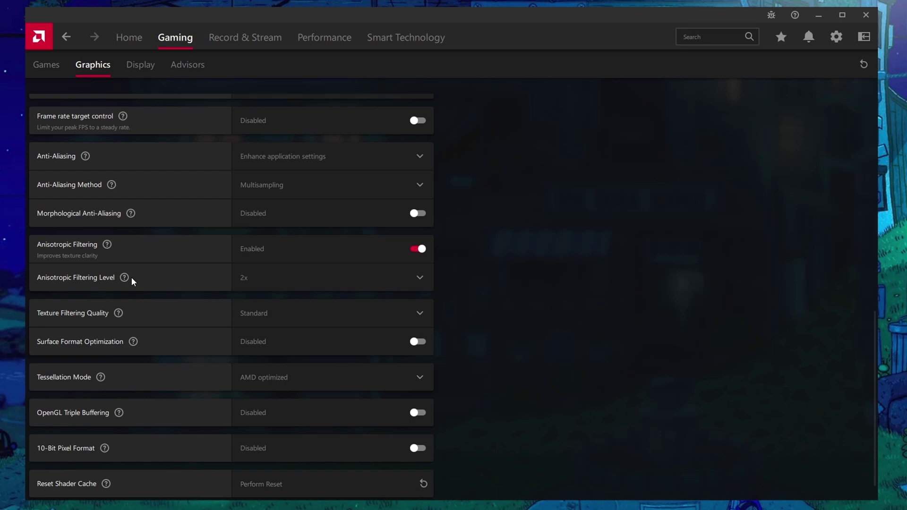
# Set Anisotropic Filtering to Disabled.
pyautogui.click(419, 250)
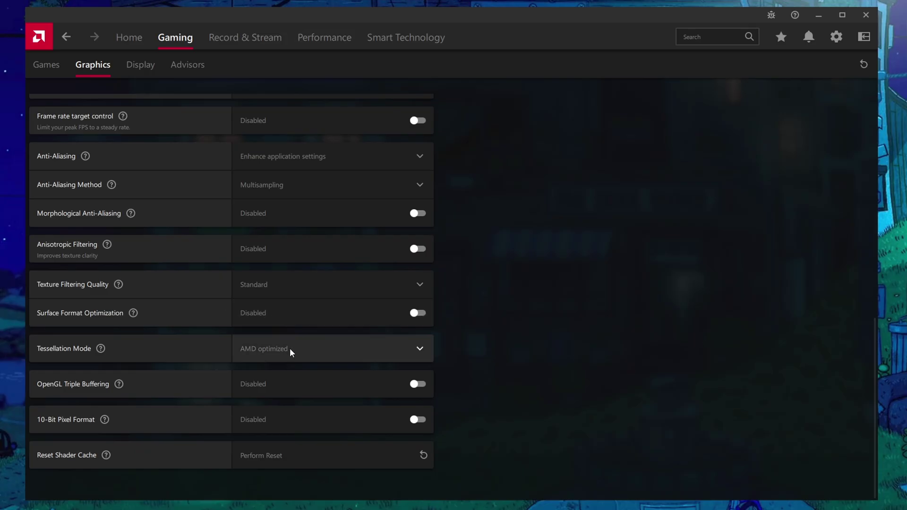
# Enable Surface Format Optimization, keeping Tessellation Mode on AMD optimized.
pyautogui.click(419, 313)
pyautogui.click(420, 313)
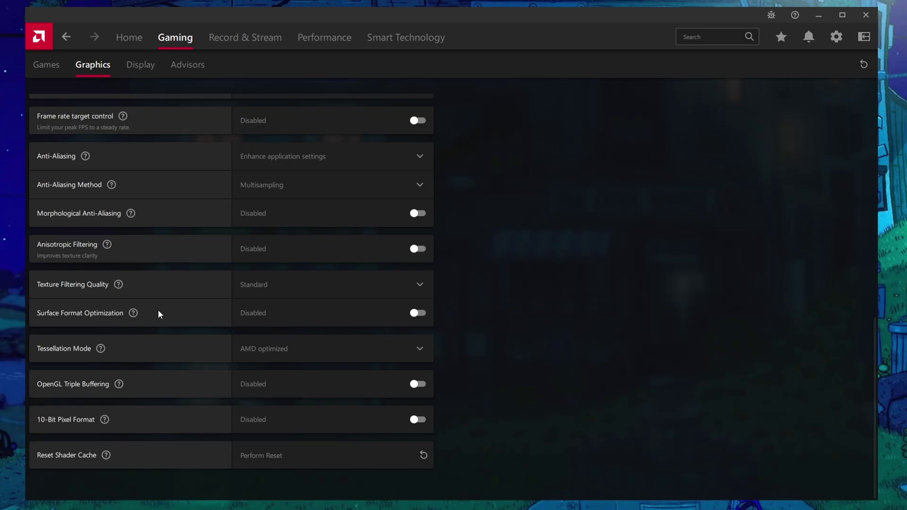
pyautogui.click(405, 318)
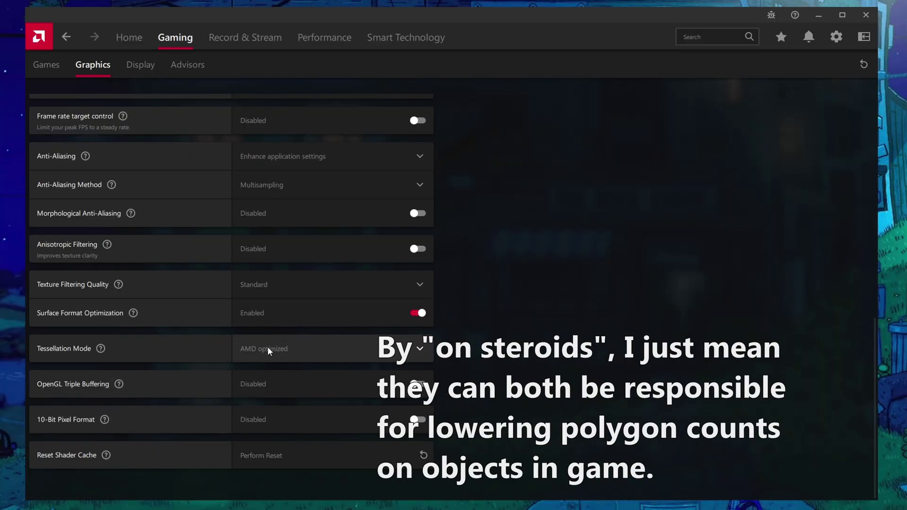
pyautogui.click(532, 255)
pyautogui.click(253, 349)
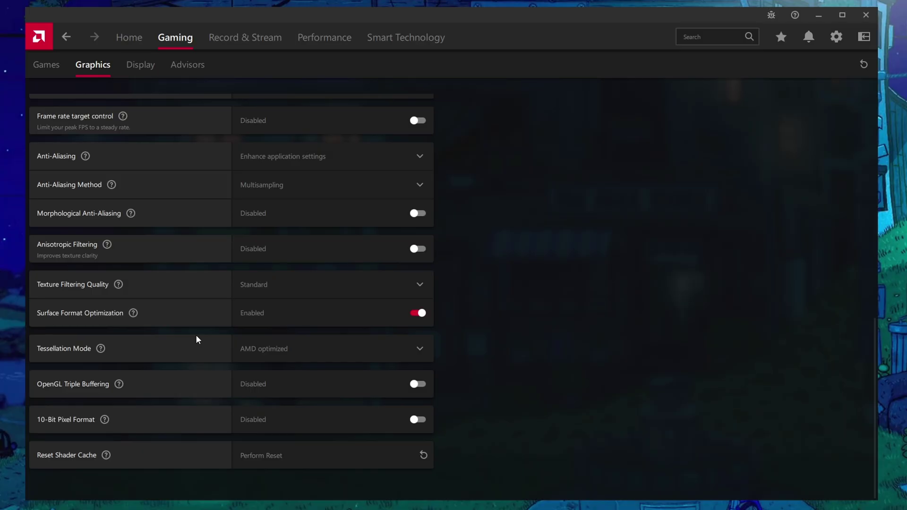
pyautogui.click(258, 352)
pyautogui.click(253, 345)
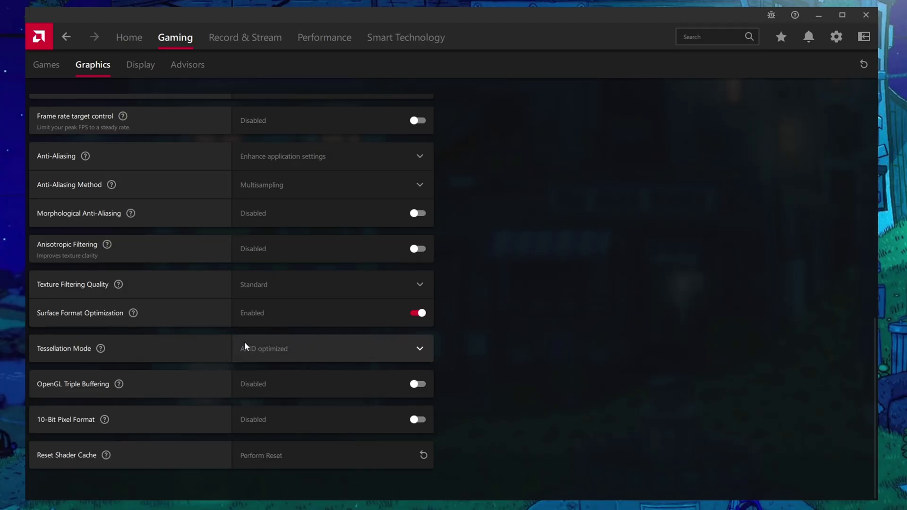
# Recheck the Tessellation Mode choices twice, leaving AMD optimized selected.
pyautogui.click(237, 343)
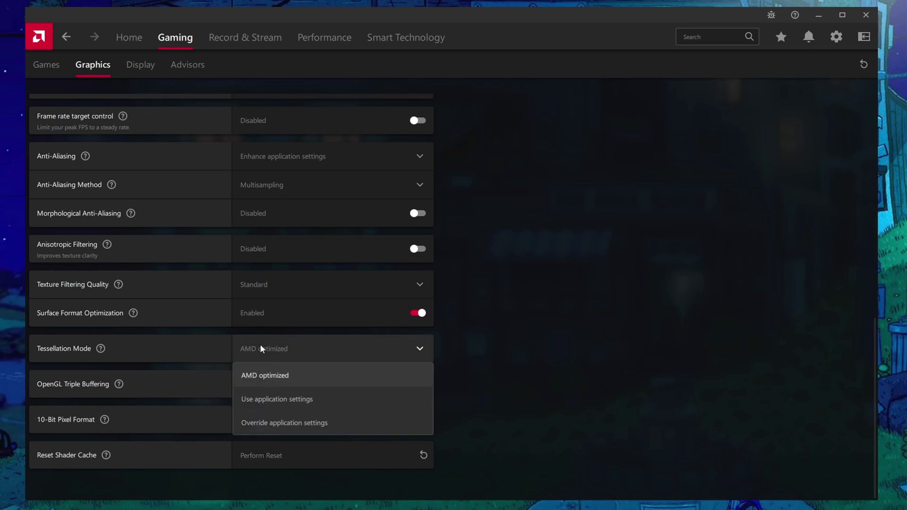
pyautogui.click(260, 346)
pyautogui.click(263, 355)
pyautogui.click(263, 377)
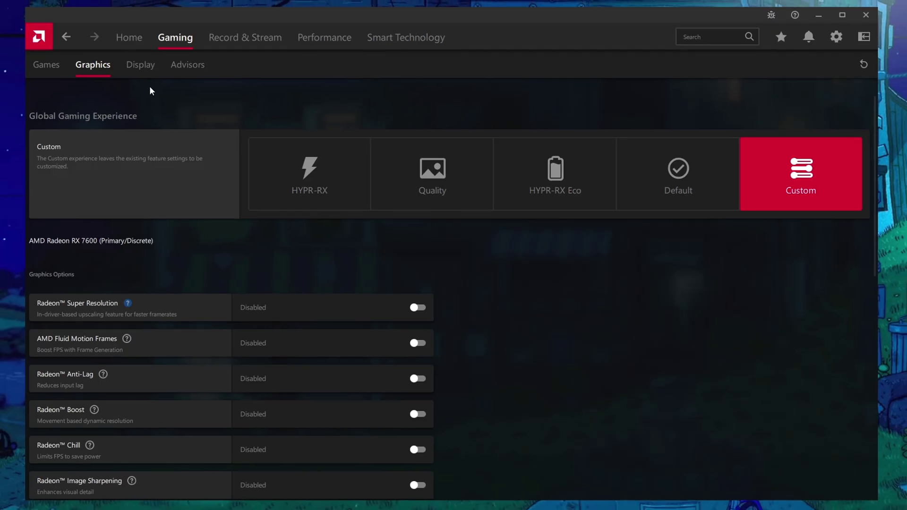
# Switch to the Gaming Display settings for the G27Q monitor.
pyautogui.click(128, 66)
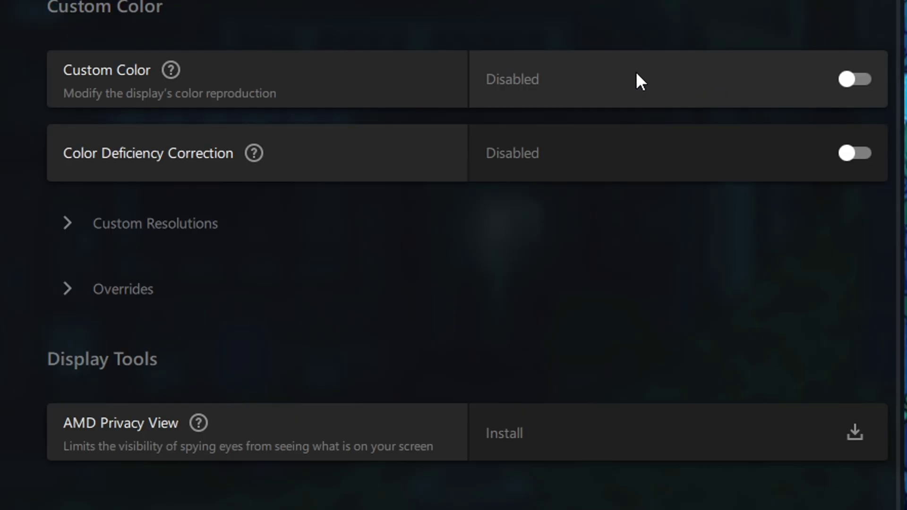
# Toggle the display's Custom Color on and then back off.
pyautogui.click(636, 76)
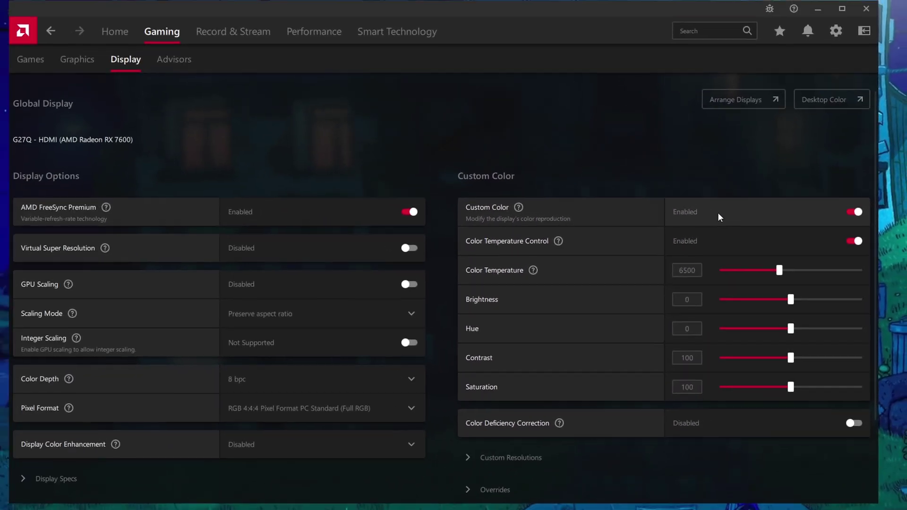
pyautogui.click(856, 79)
# Review the Record & Stream recording settings, then bring up live Performance Metrics for FPS, GPU and CPU.
pyautogui.click(245, 39)
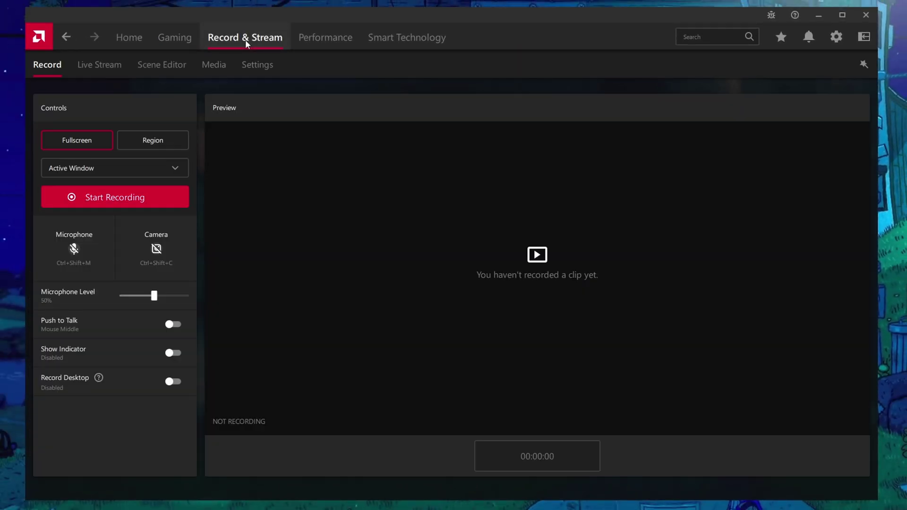
pyautogui.click(254, 64)
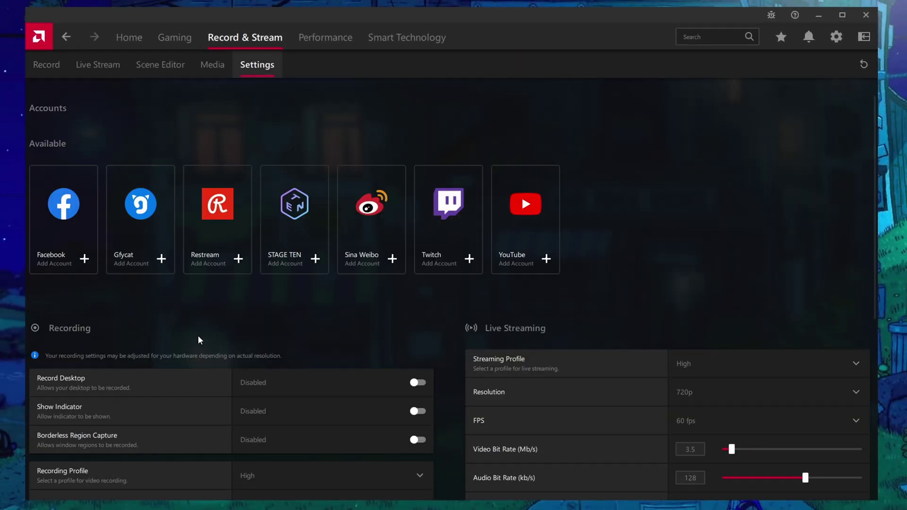
pyautogui.scroll(-6, 213, 339)
pyautogui.scroll(2, 237, 175)
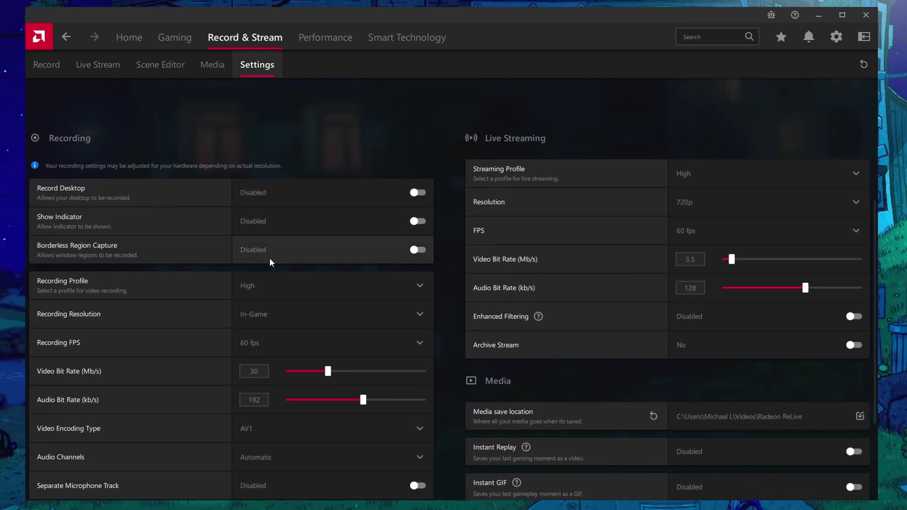
pyautogui.scroll(-1, 134, 211)
pyautogui.scroll(-2, 106, 184)
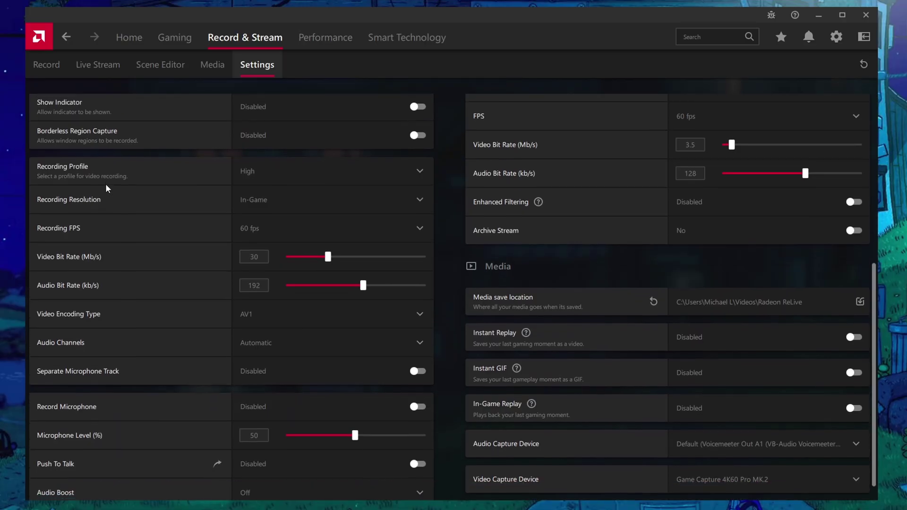
pyautogui.scroll(6, 113, 186)
pyautogui.scroll(1, 116, 188)
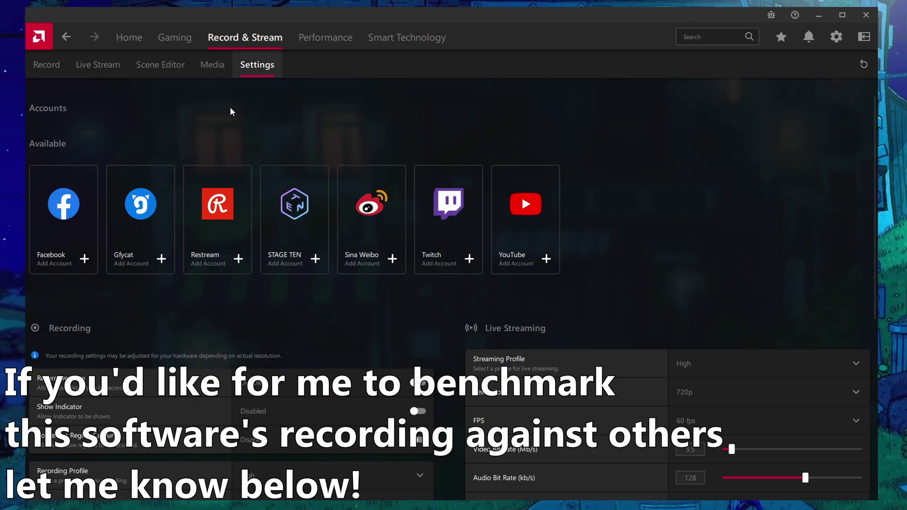
pyautogui.click(331, 39)
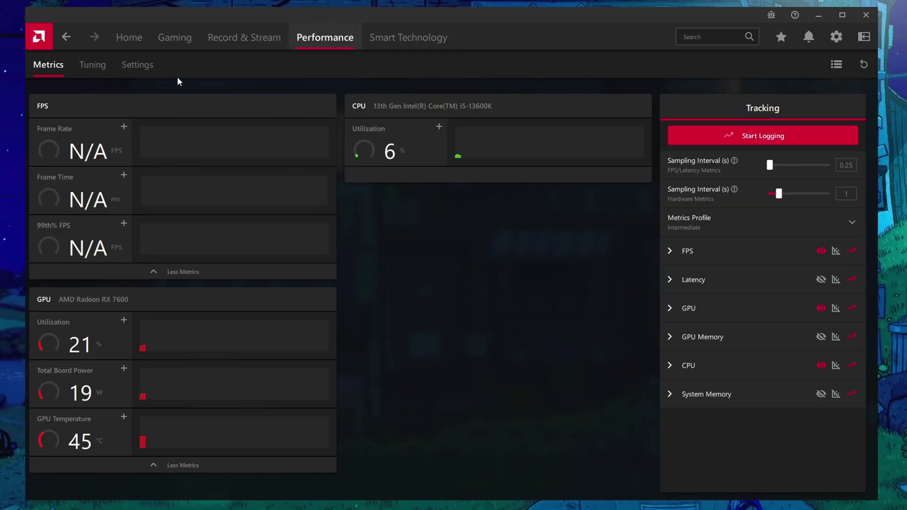
# Open the GPU Tuning page under Performance.
pyautogui.click(100, 63)
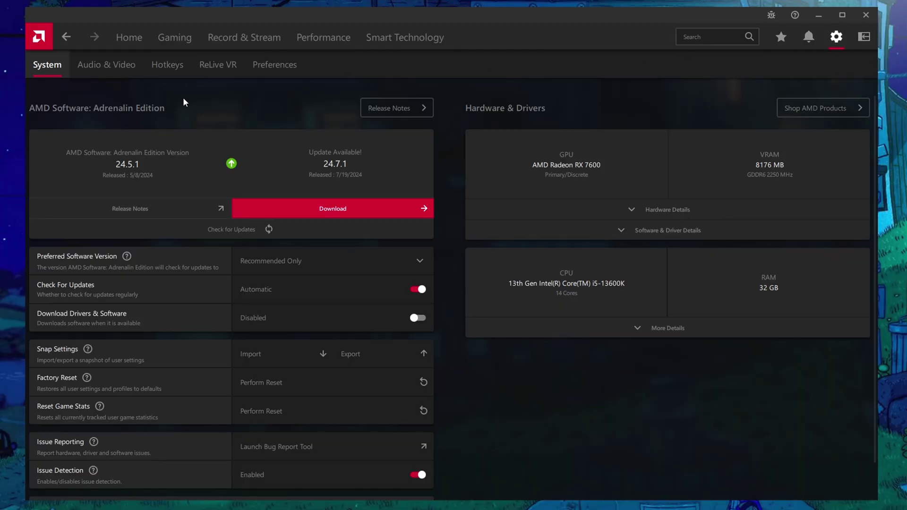
# Check the General preferences: in-game overlay, web browser, ads, notifications and tutorials all disabled.
pyautogui.click(282, 66)
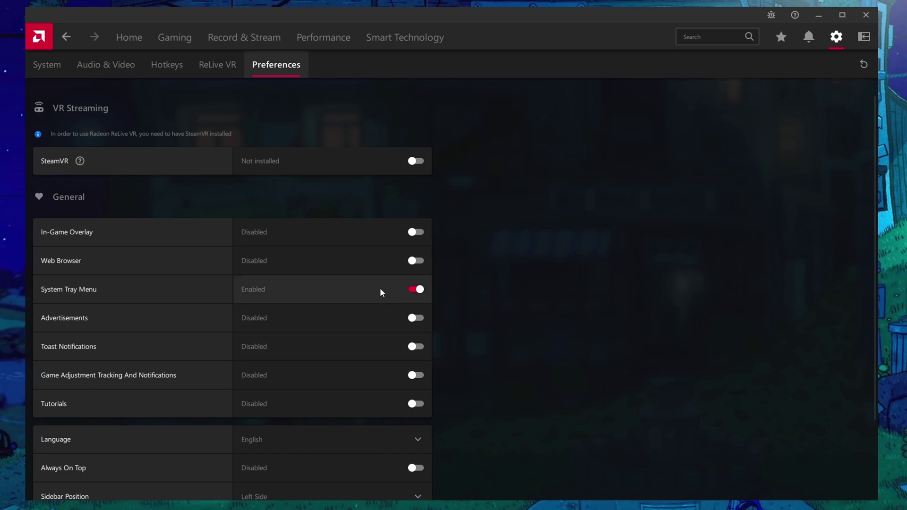
pyautogui.scroll(-3, 379, 287)
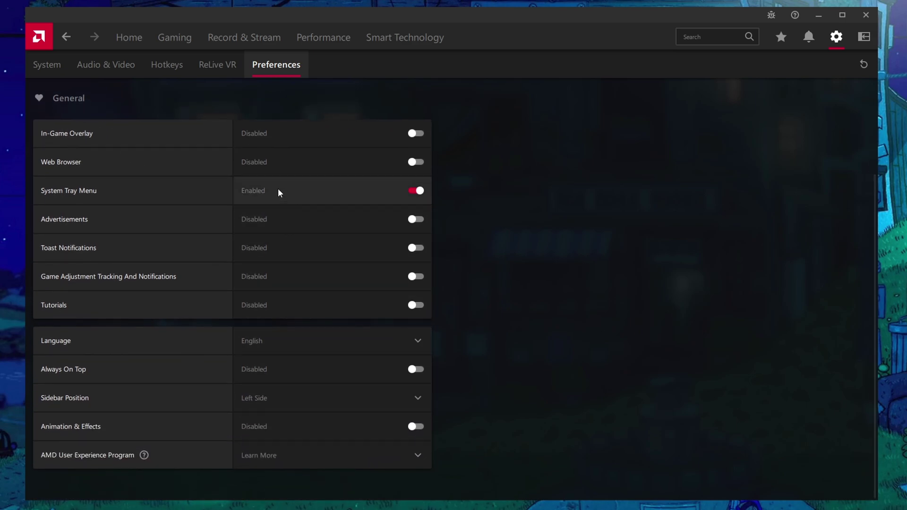
pyautogui.scroll(2, 277, 188)
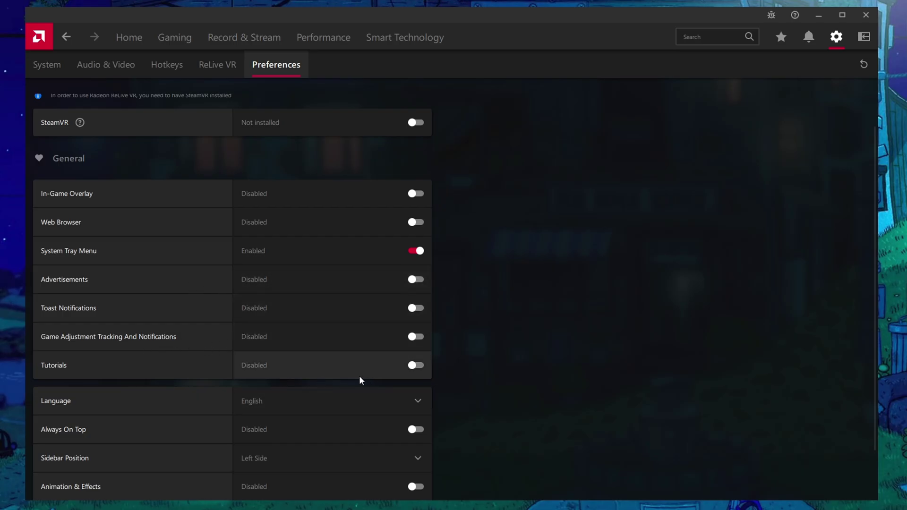
pyautogui.scroll(-1, 150, 468)
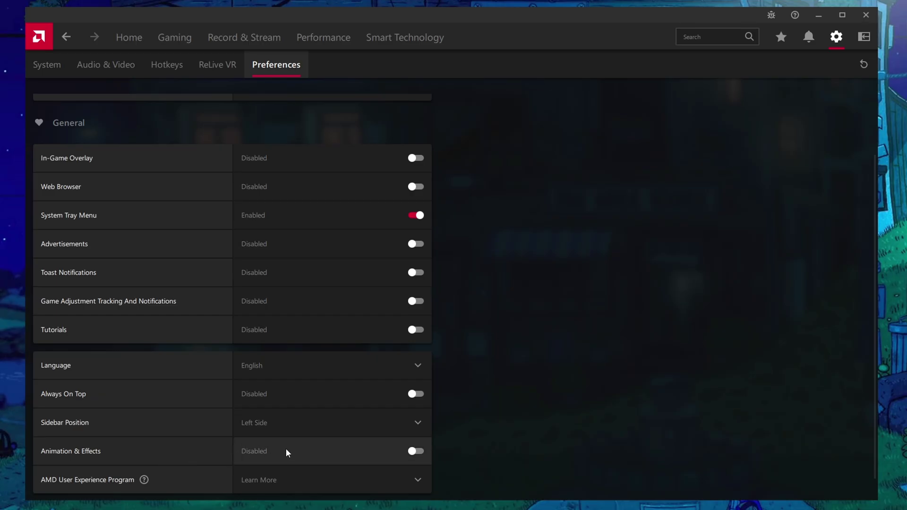
pyautogui.scroll(-1, 543, 327)
pyautogui.scroll(3, 603, 207)
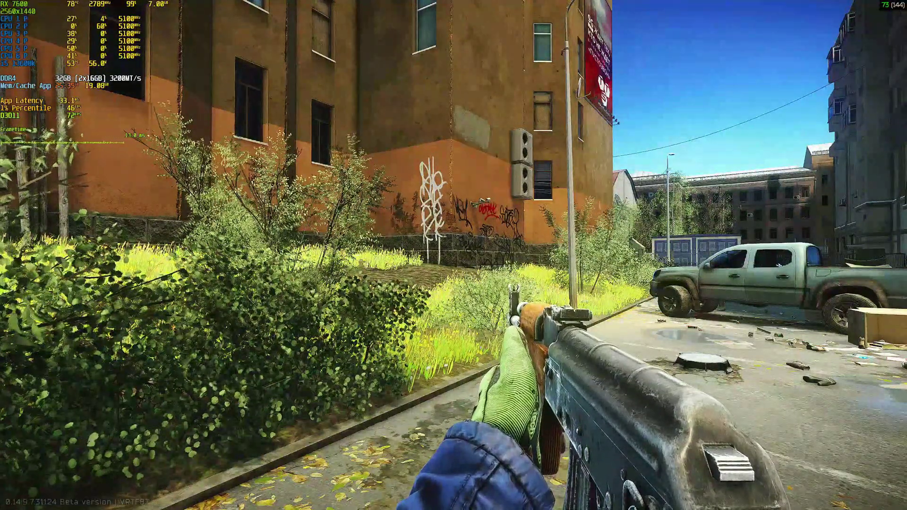
# Walk along the sidewalk past the pickup truck into the courtyard toward the fence.
pyautogui.press('w')
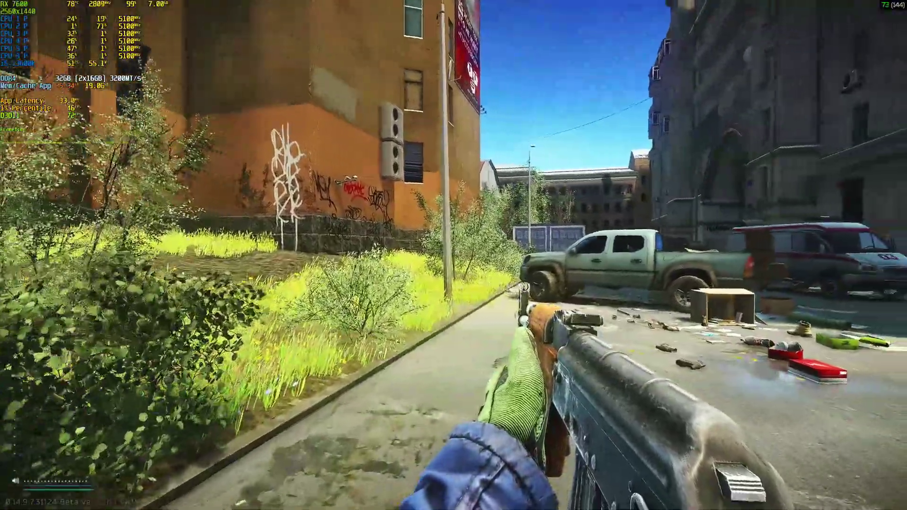
pyautogui.press('w')
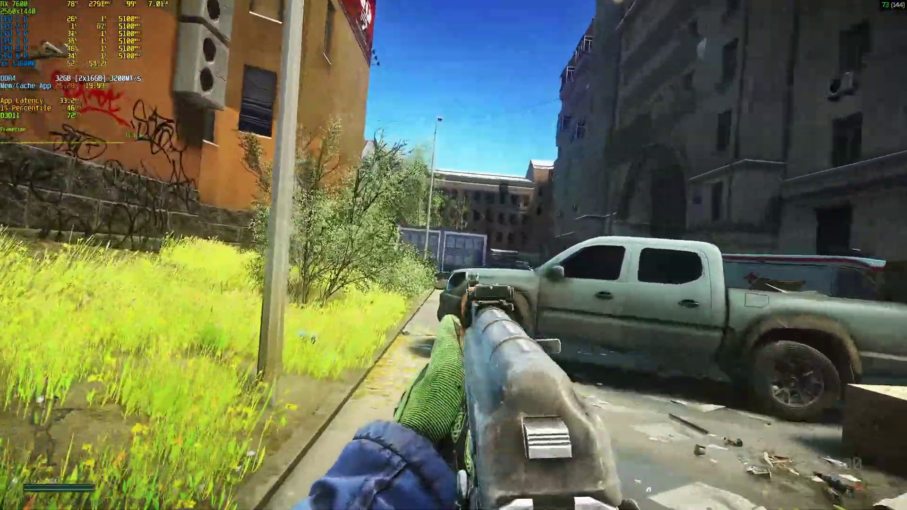
pyautogui.press('w')
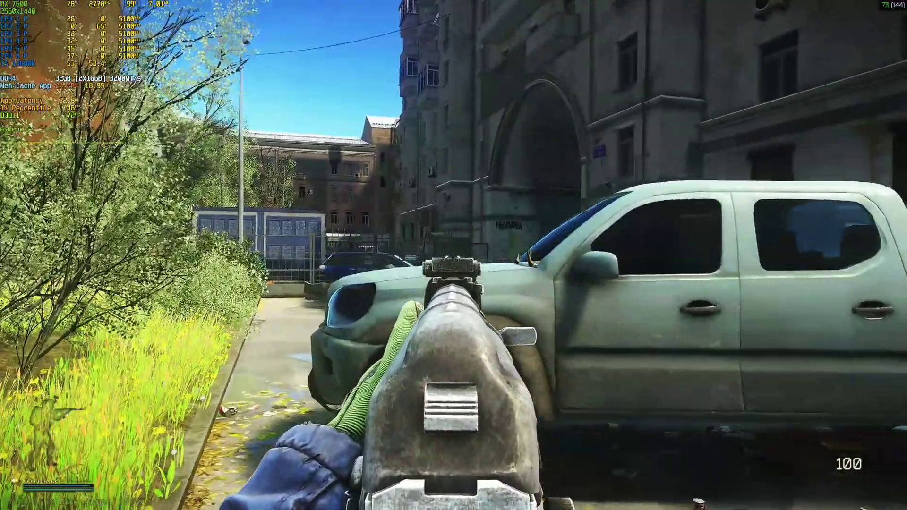
pyautogui.press('w')
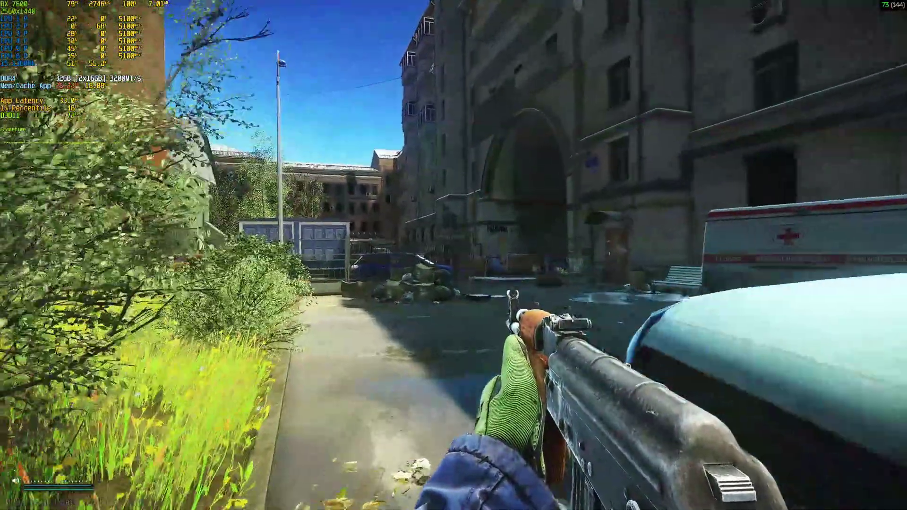
pyautogui.press('w')
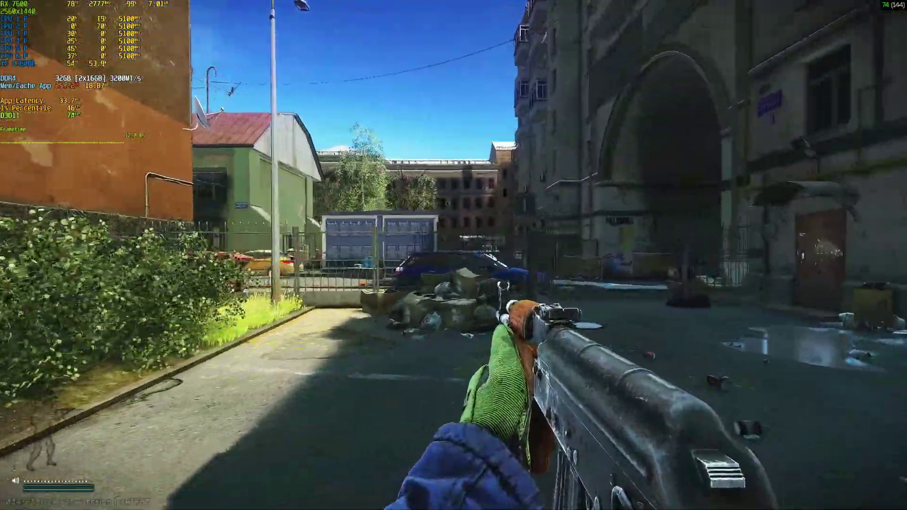
pyautogui.press('w')
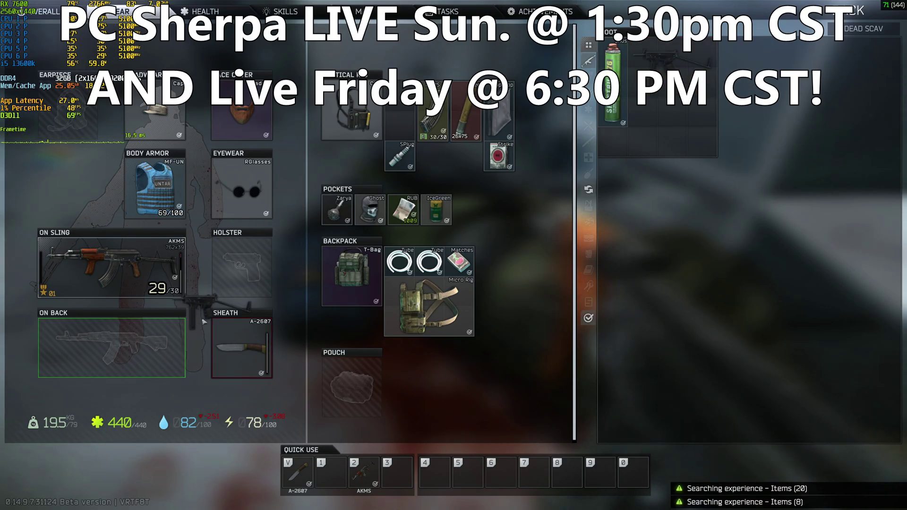
# Close the inventory, draw the PP-9 Klin, check its magazine and switch to full auto.
pyautogui.press('Tab')
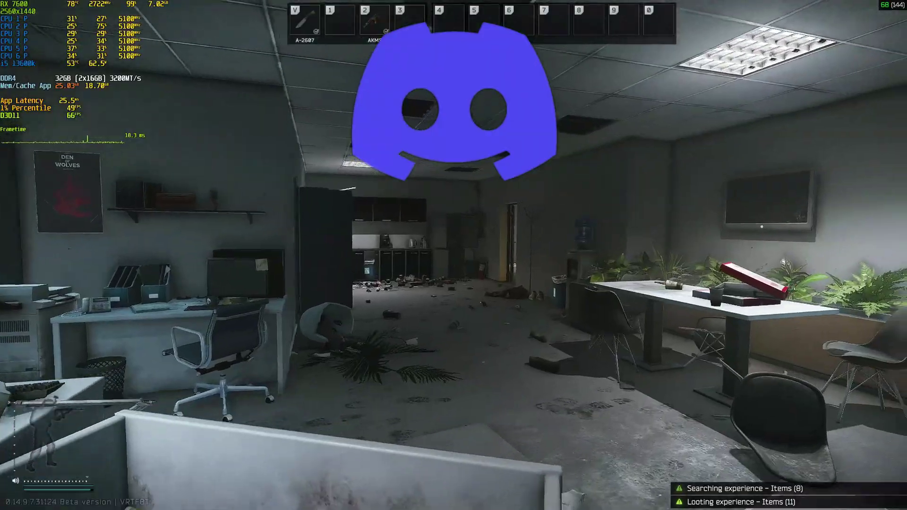
pyautogui.press('3')
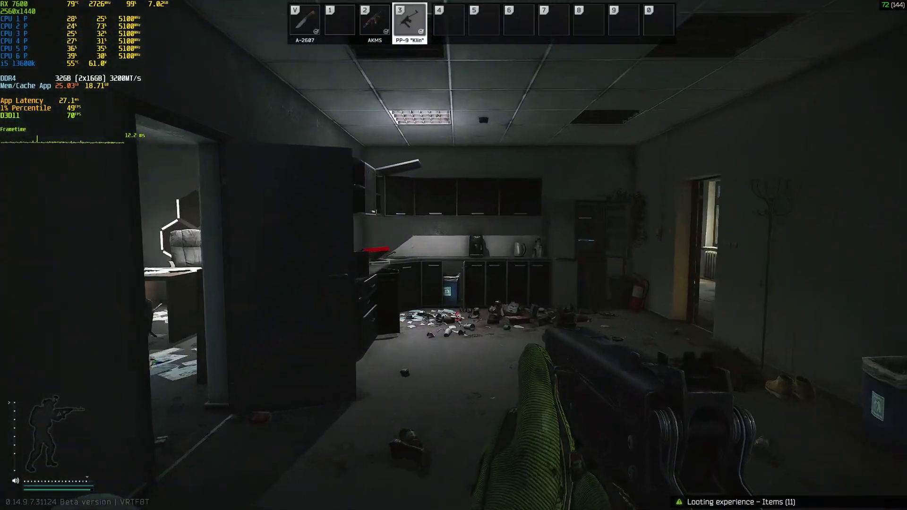
pyautogui.hotkey('alt', 't')
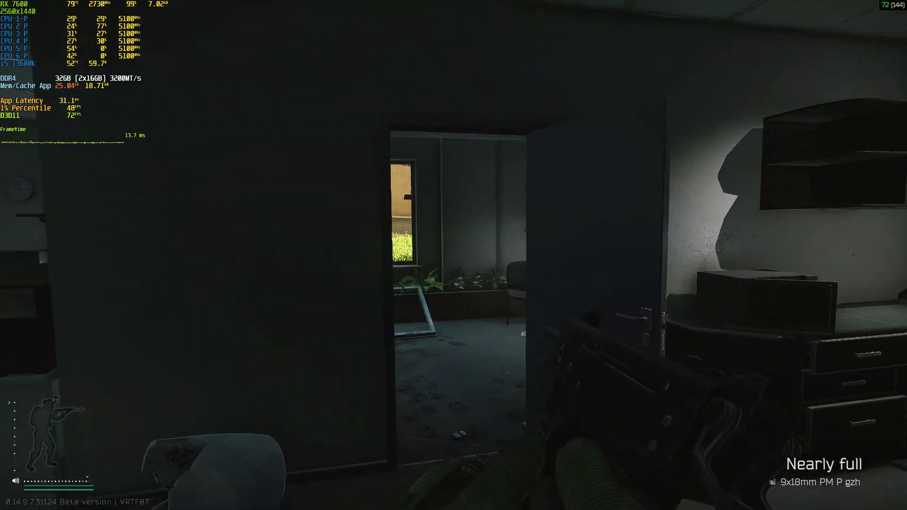
pyautogui.press('b')
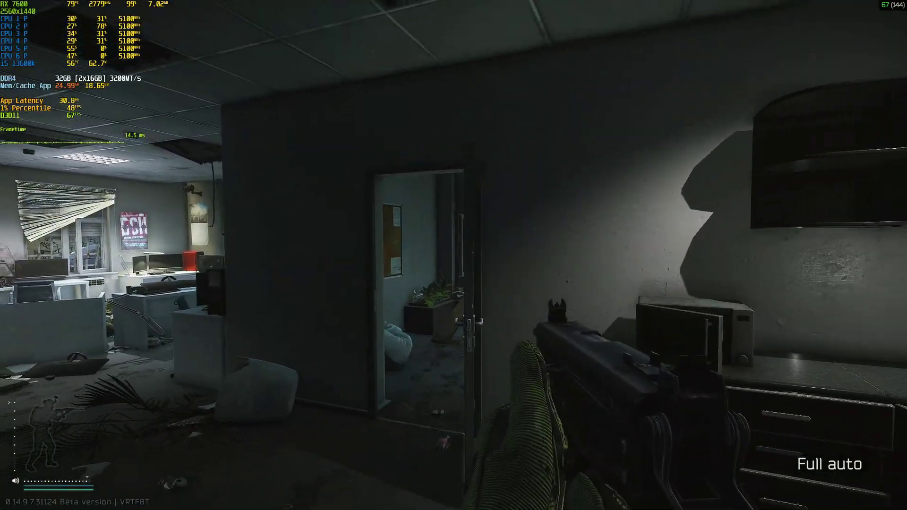